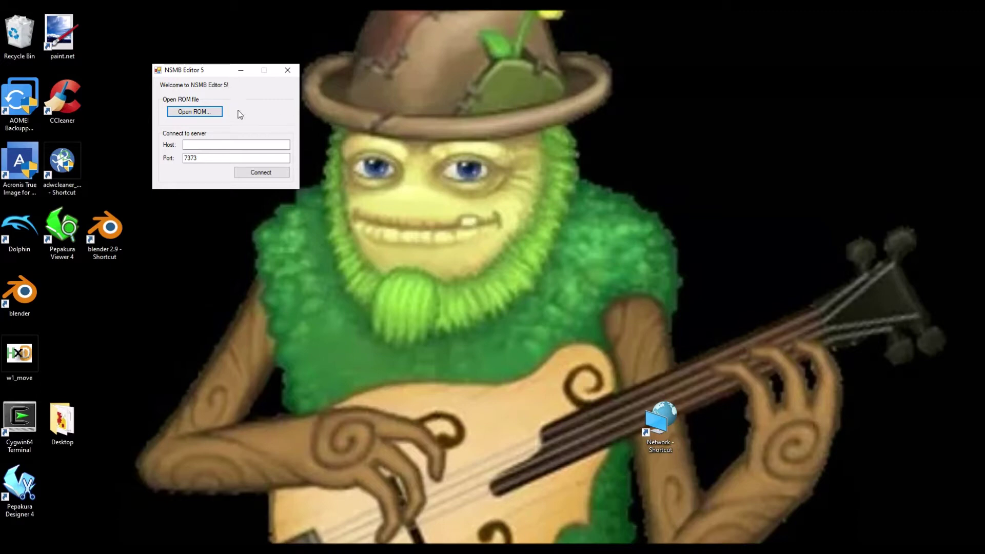
- Open the dkclimber64 Nintendo DS ROM from the dkclimber folder
click(192, 113)
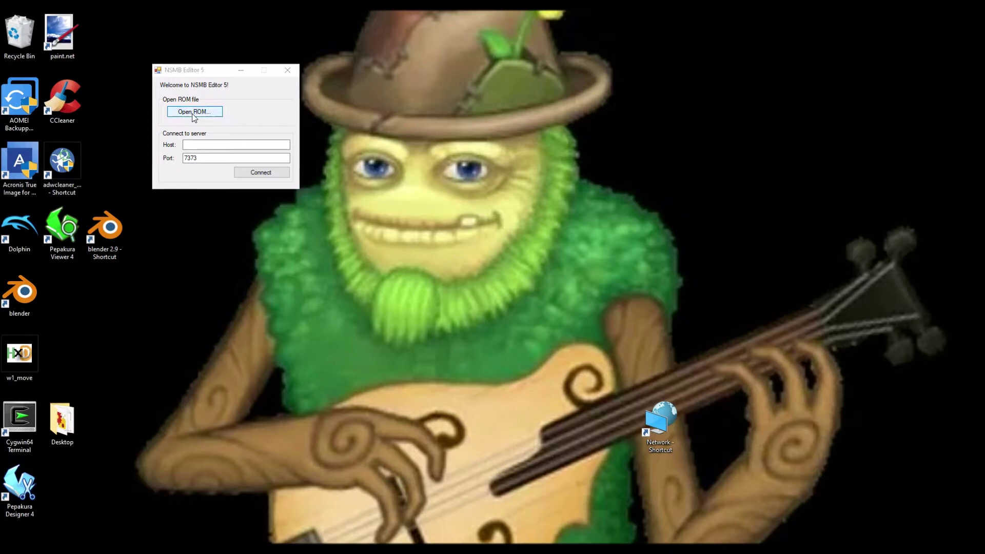
scroll(323, 233, down, 4)
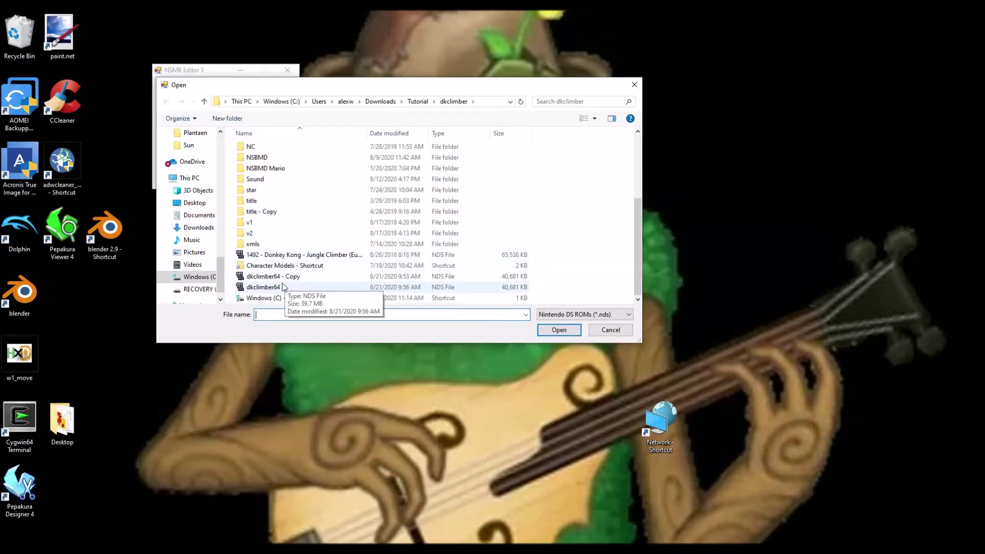
click(279, 288)
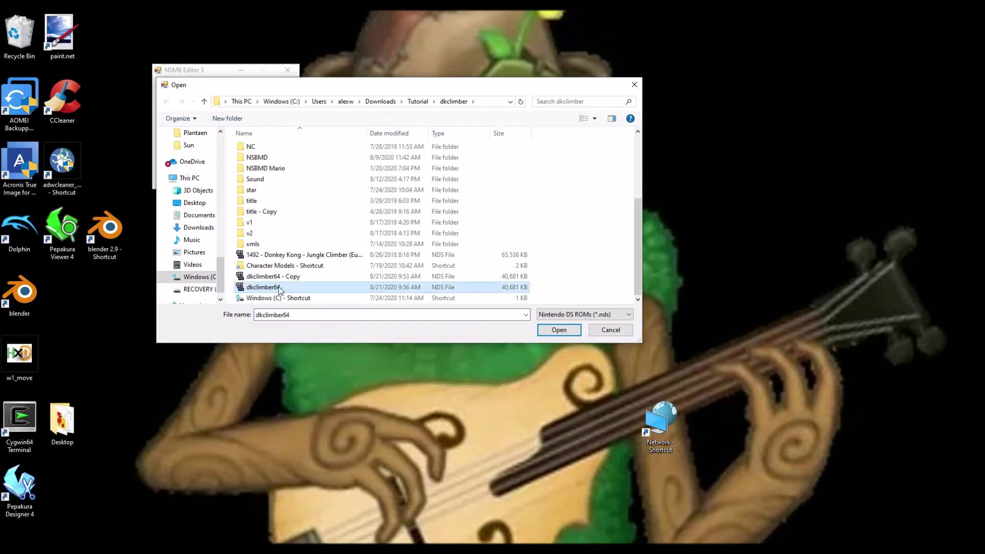
double_click(279, 287)
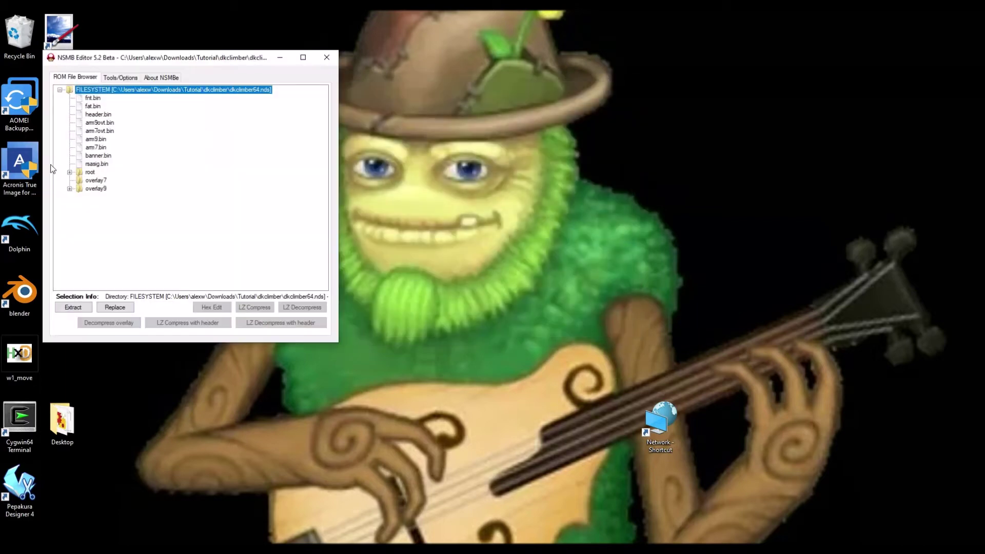
- Expand the ROM's file system through root and data to show the contents of the 2D_cad folder
click(70, 172)
click(70, 173)
click(70, 173)
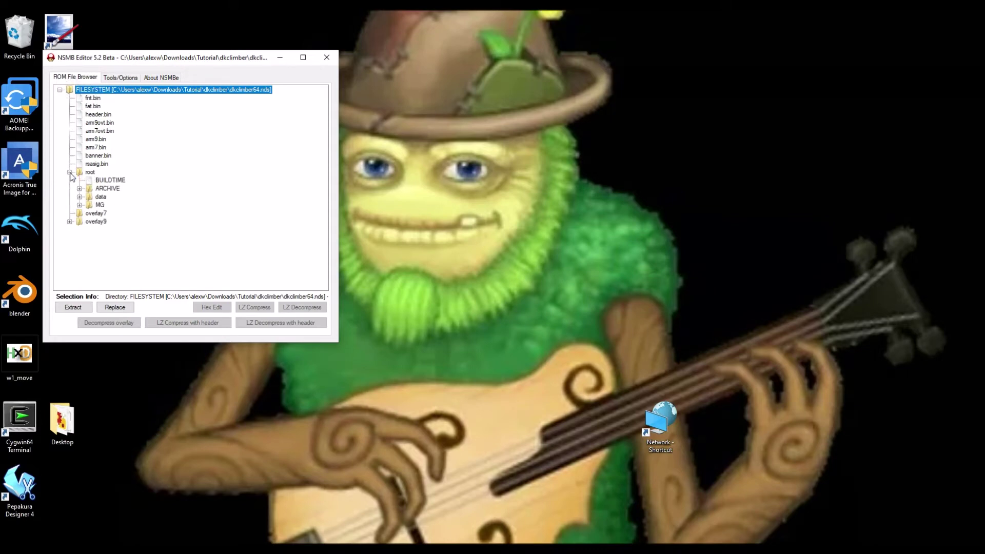
click(79, 197)
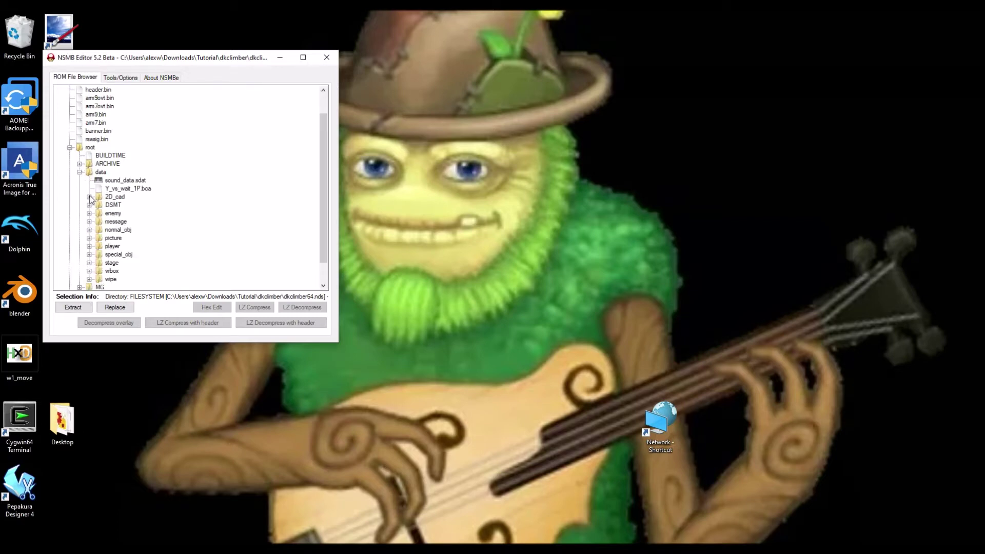
click(90, 197)
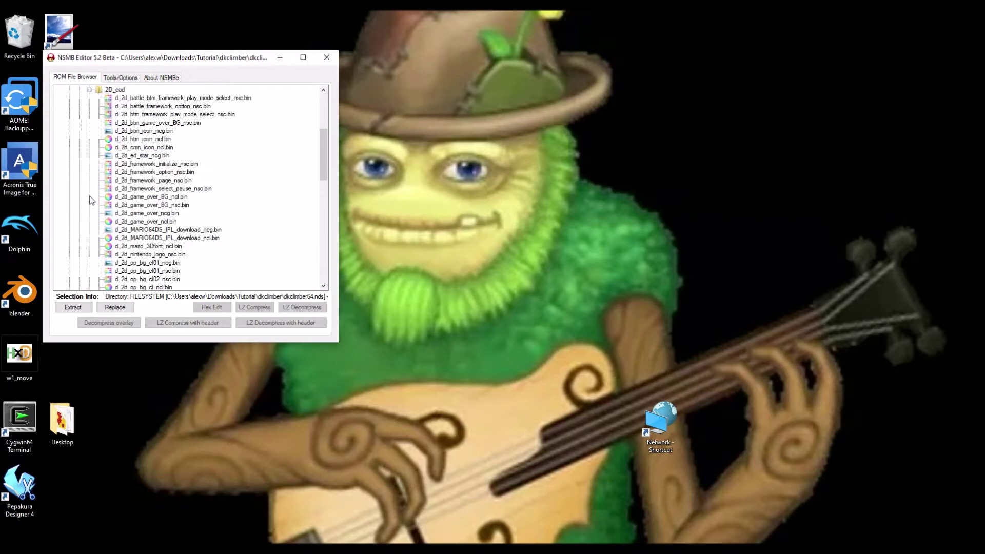
- Open the d_2d_btm_icon_ncl.bin palette file in the Palette Viewer, select its first 16-color palette and move the viewer clear of the file list
click(135, 132)
click(140, 139)
click(138, 132)
click(142, 140)
click(146, 133)
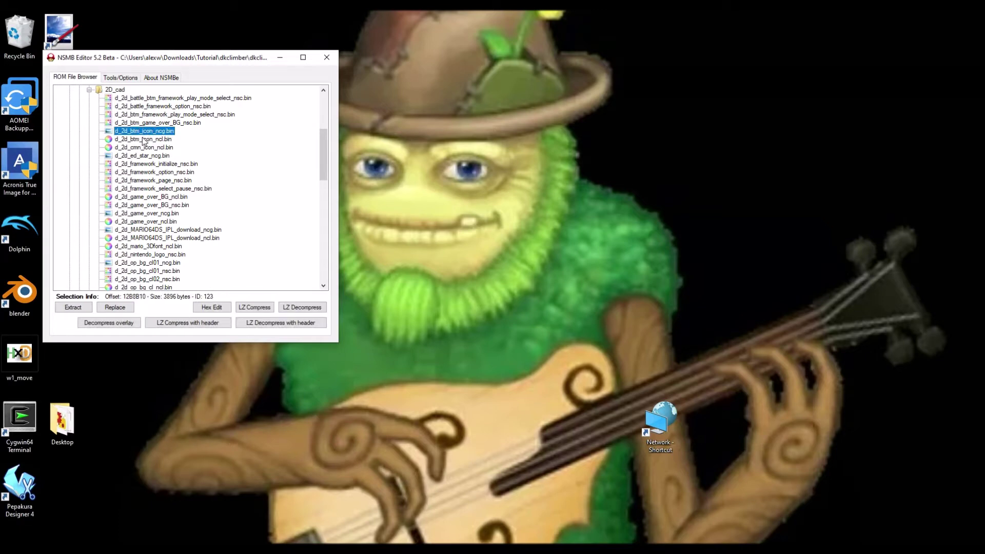
double_click(144, 140)
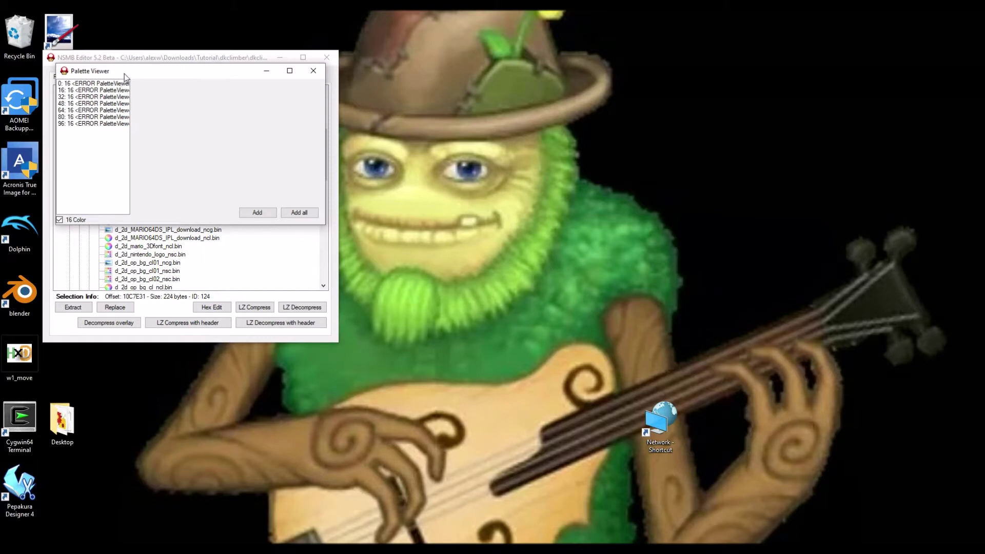
click(103, 84)
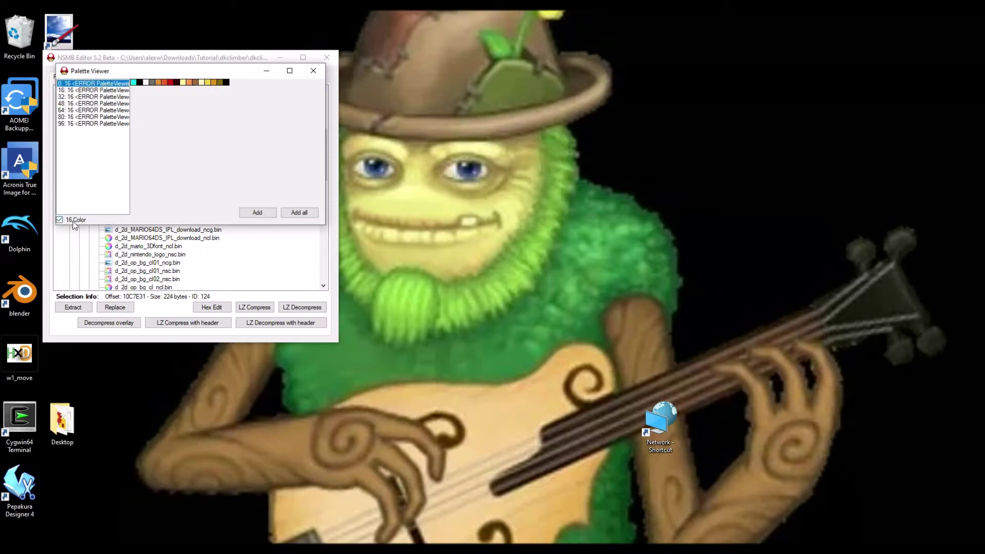
drag(131, 72, 380, 103)
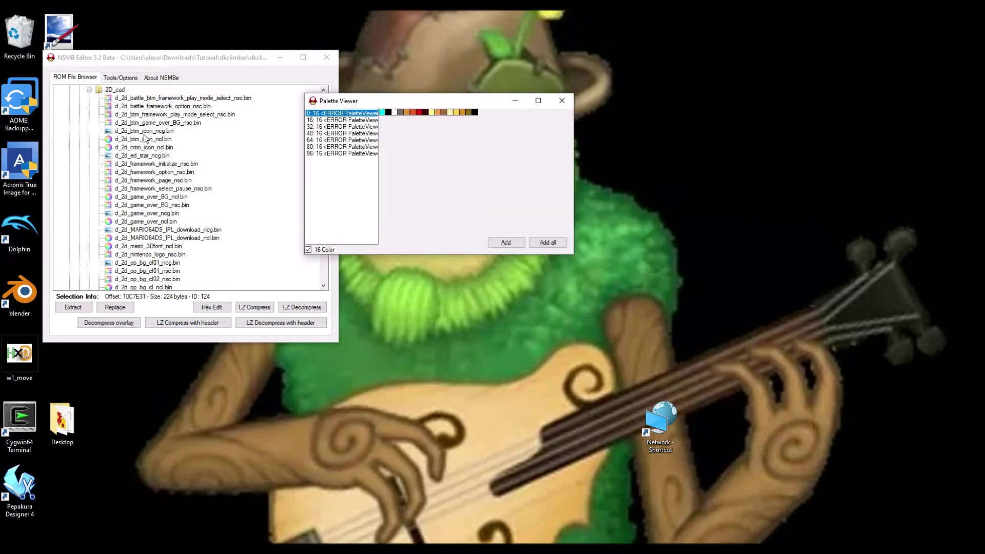
- Open the d_2d_btm_icon_ncg.bin bitmap in the 2D Texture Editor and add all palettes from the Palette Viewer to it
double_click(146, 132)
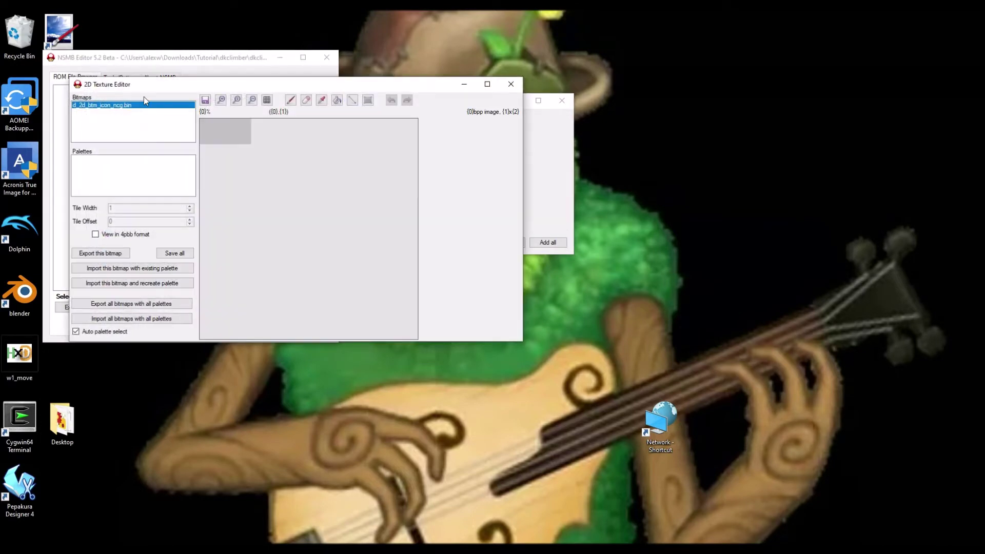
drag(145, 87, 203, 147)
click(405, 106)
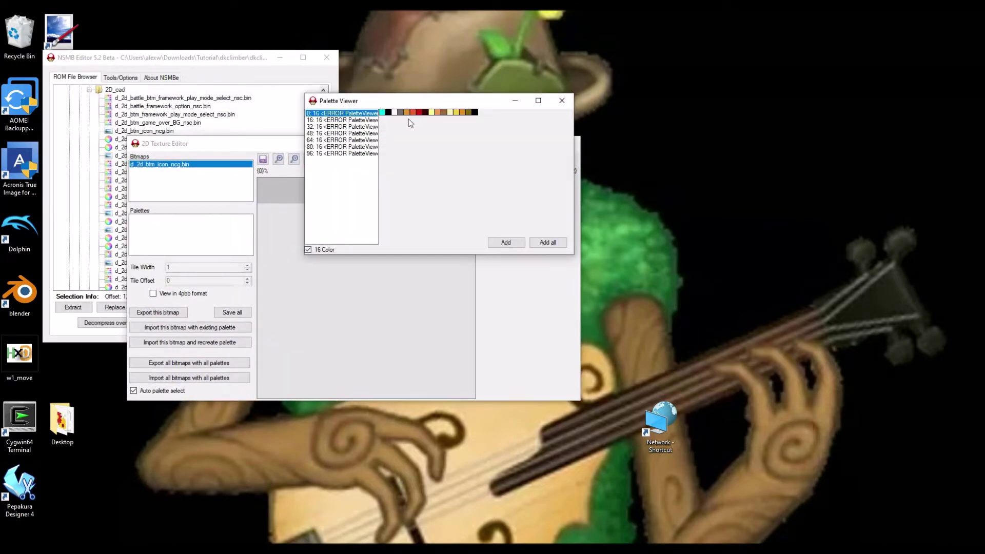
click(545, 243)
click(322, 217)
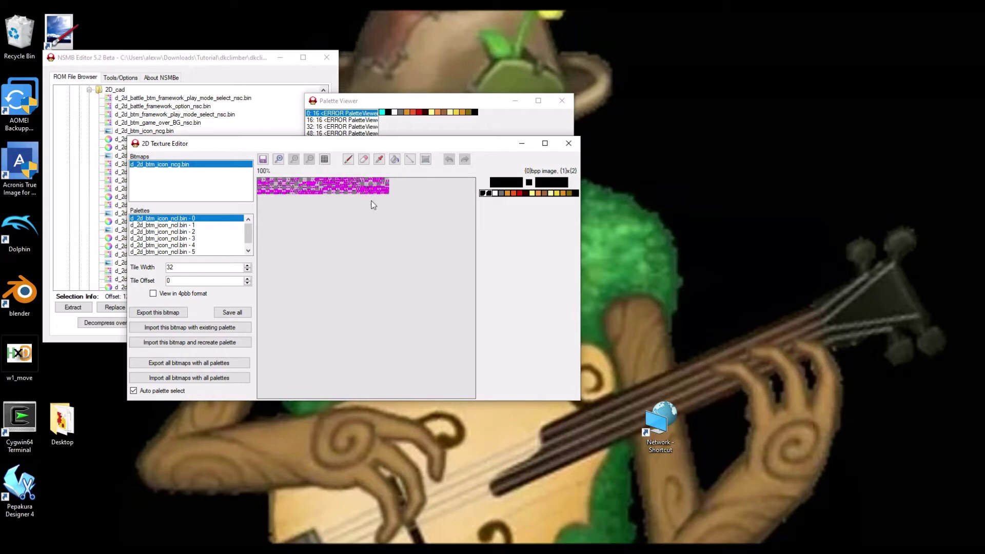
- Show the icon bitmap in 4bpp format, preview palettes 1 to 3 and leave d_2d_btm_icon_ncl.bin - 1 selected
click(186, 297)
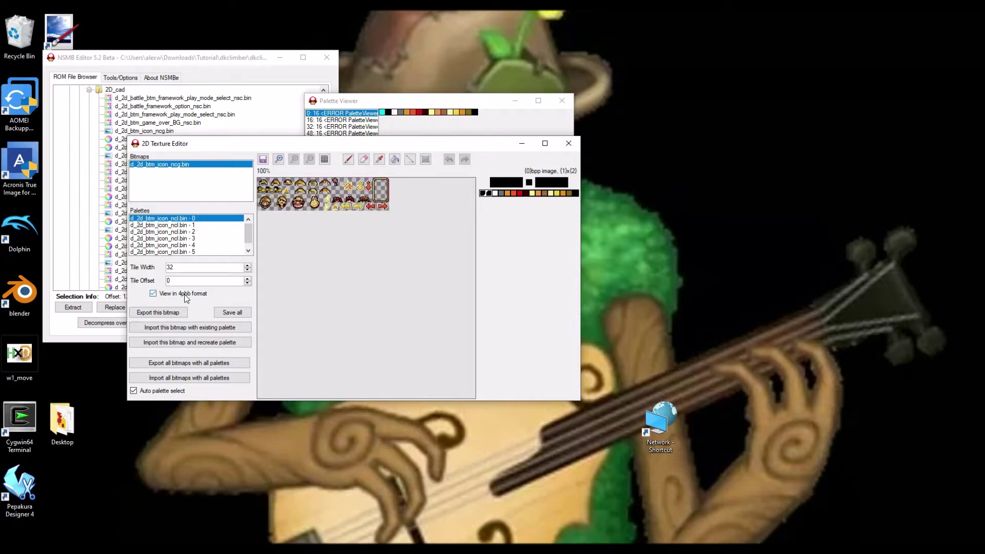
click(195, 225)
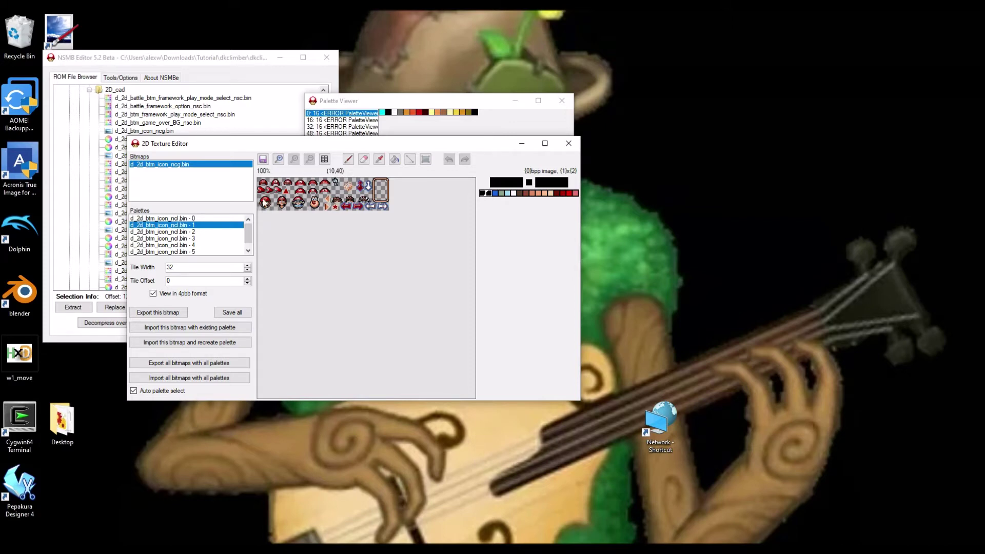
key(Down)
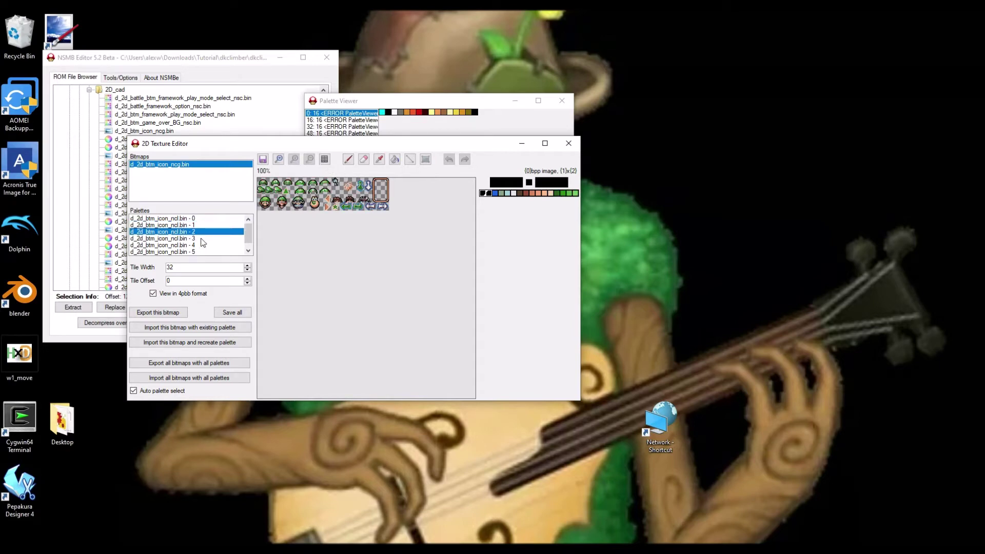
key(Down)
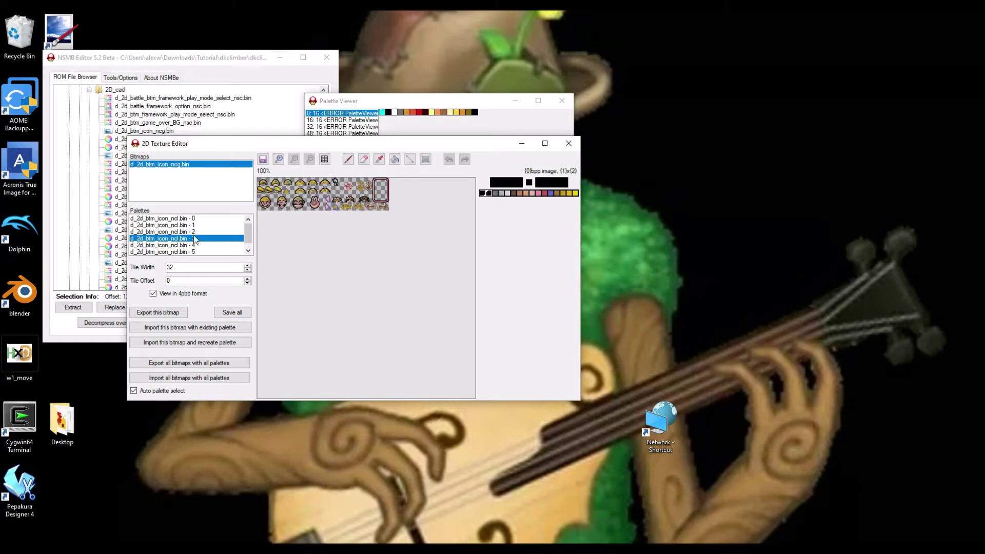
key(Up)
key(Up)
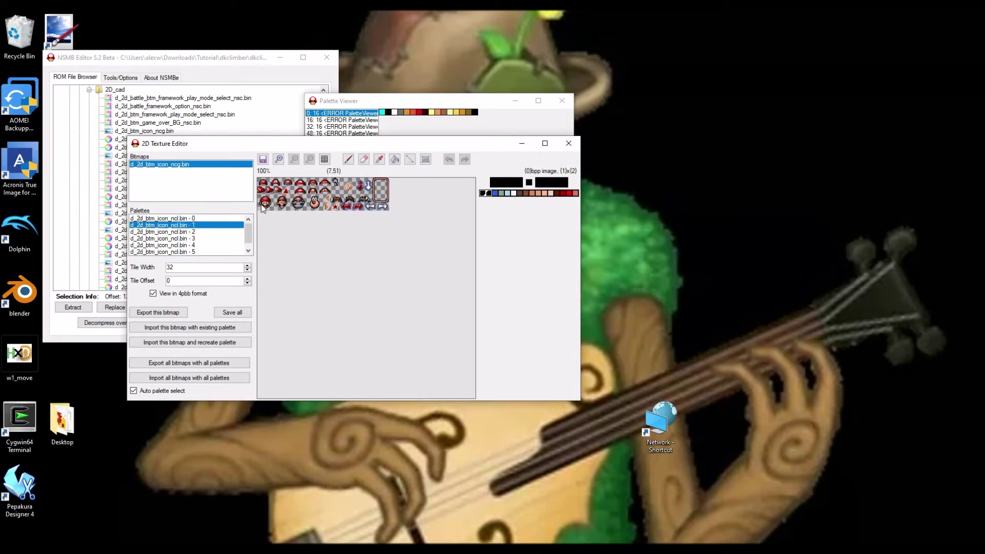
- Export the icon bitmap with the selected palette as a PNG named btm_icon_tutorial in the icons folder
click(176, 314)
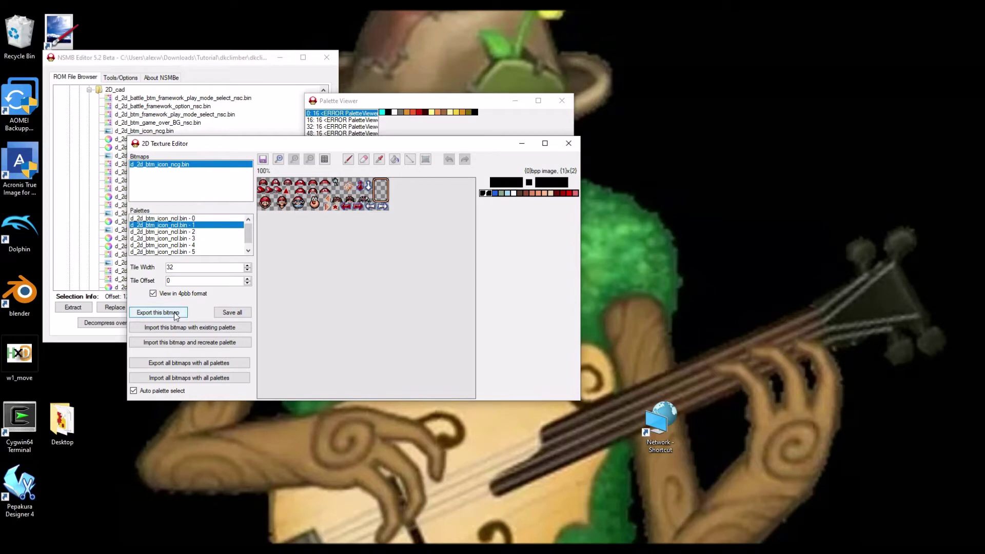
click(250, 311)
double_click(250, 311)
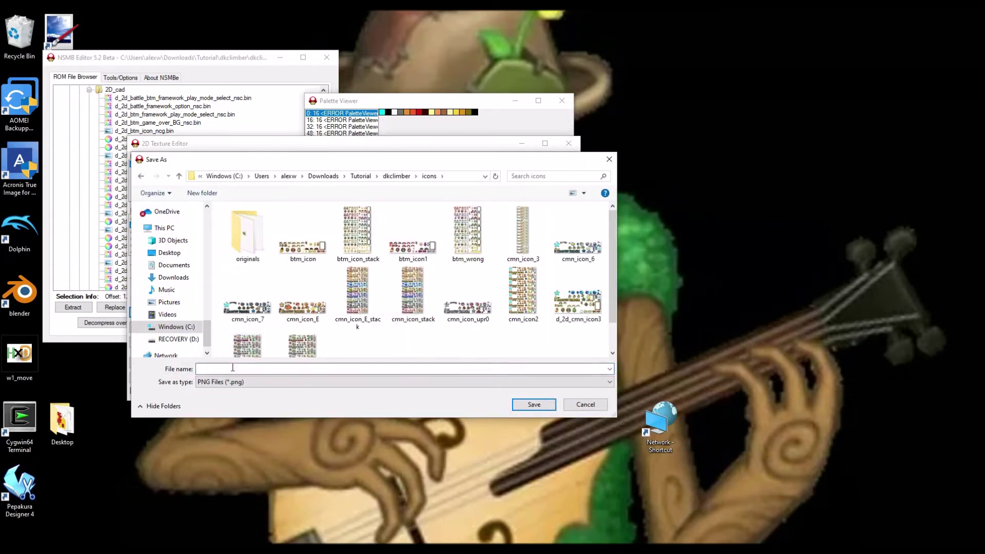
text(btm_icon_tutorial)
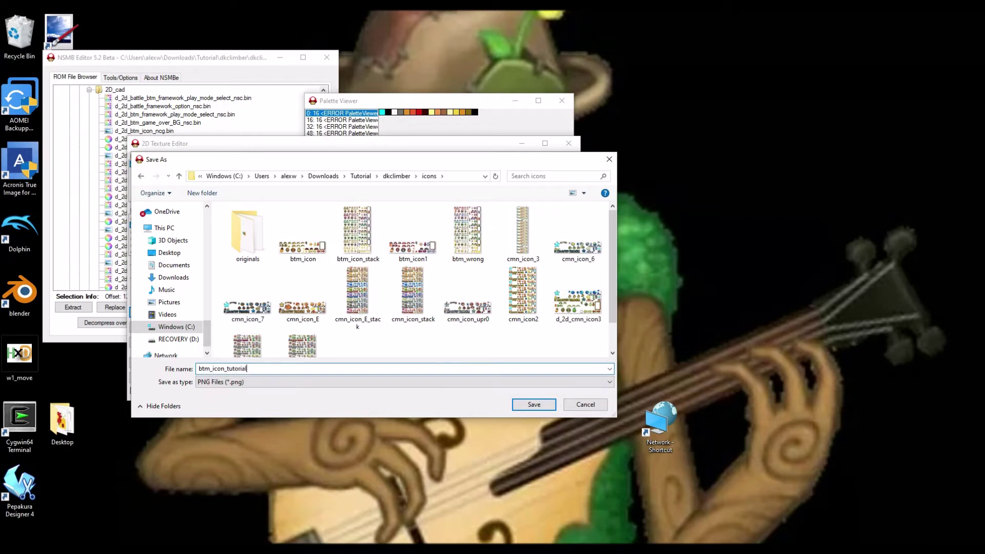
key(Return)
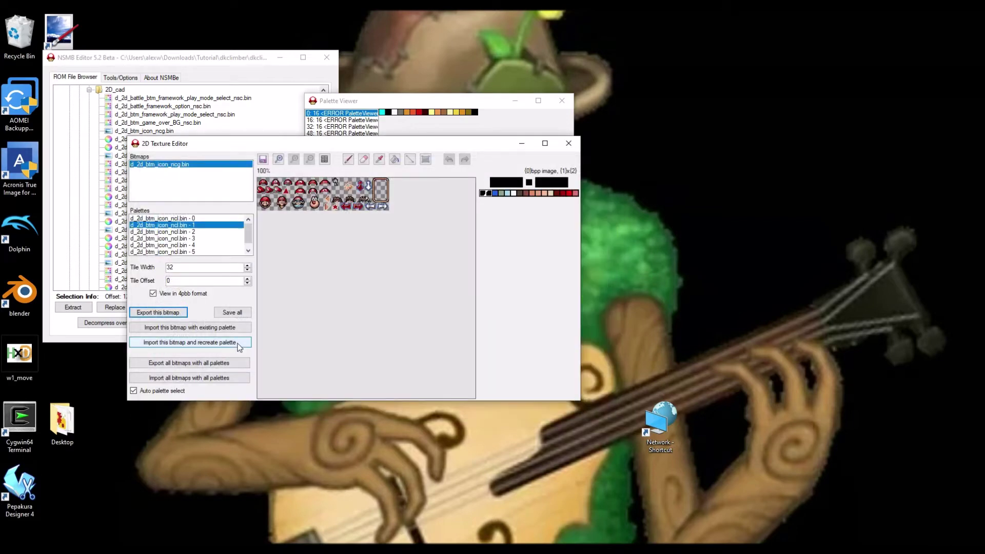
- Open the exported btm_icon_tutorial image from the recent files in paint.net and show its containing icons folder in File Explorer
key(super+e)
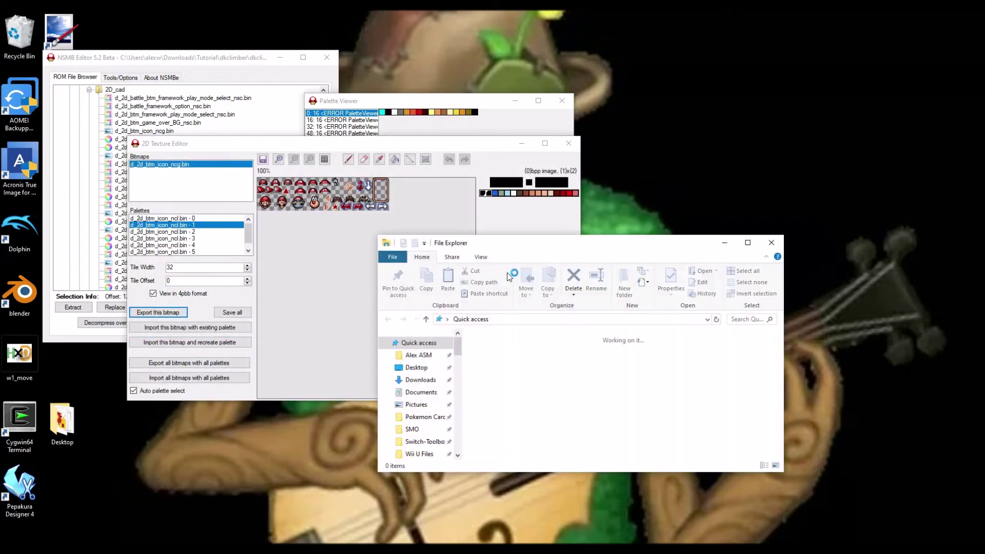
scroll(569, 417, down, 5)
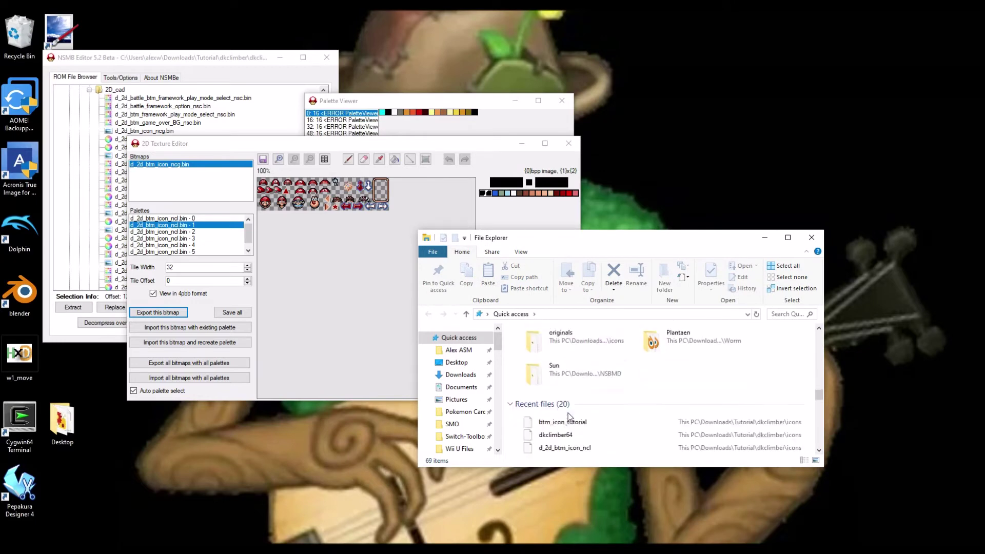
click(569, 385)
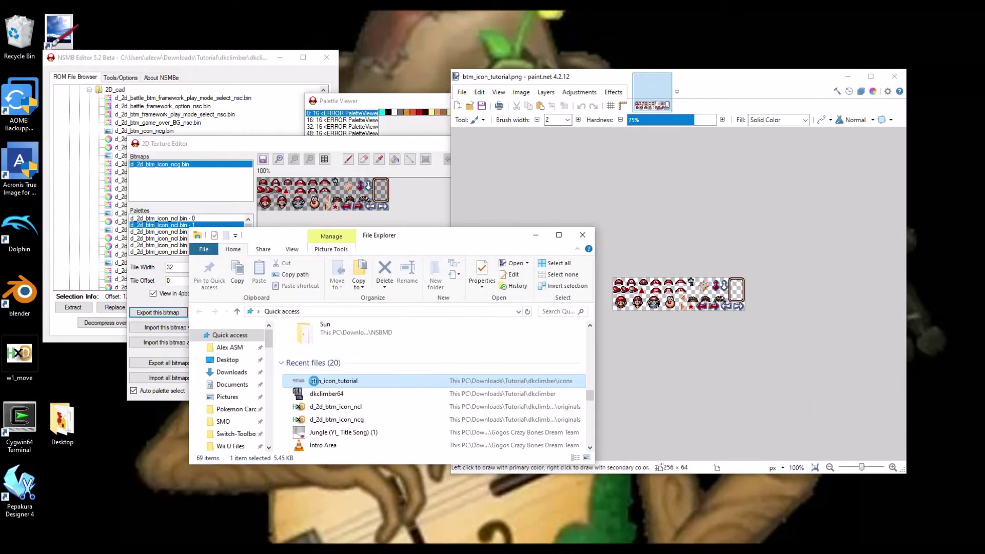
right_click(315, 385)
click(341, 357)
click(724, 142)
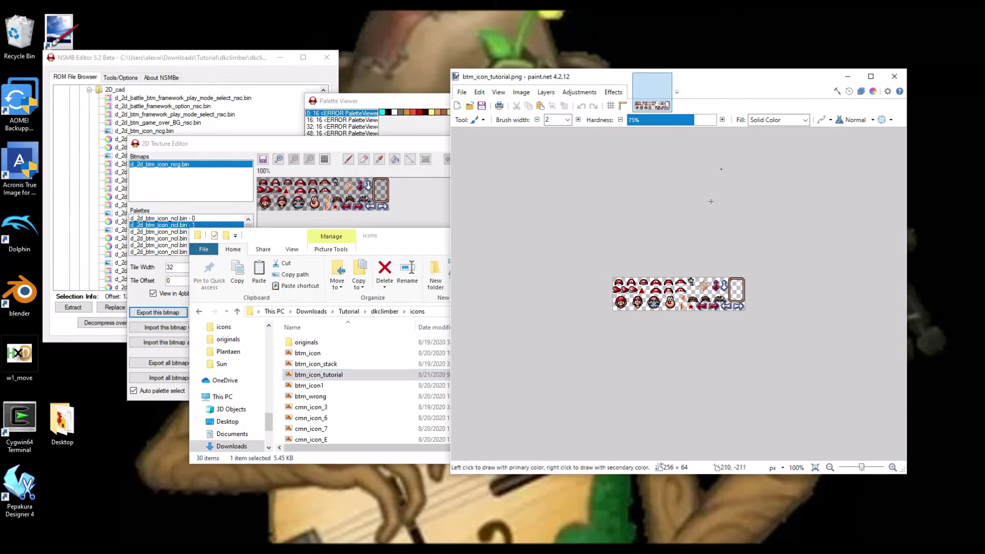
scroll(621, 305, up, 4)
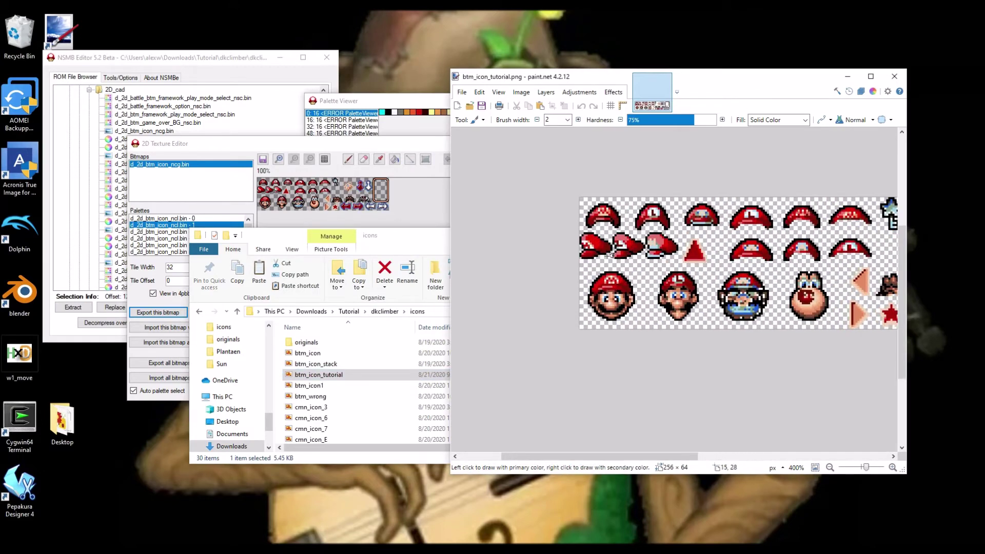
scroll(521, 312, down, 2)
scroll(596, 309, up, 3)
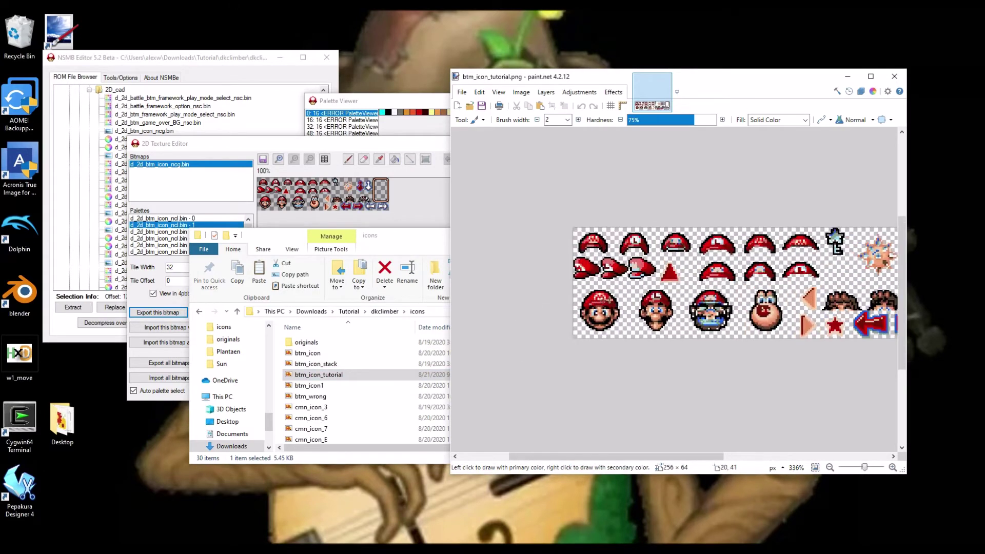
- Switch to File Explorer and search the Downloads folder for dk.png
click(400, 270)
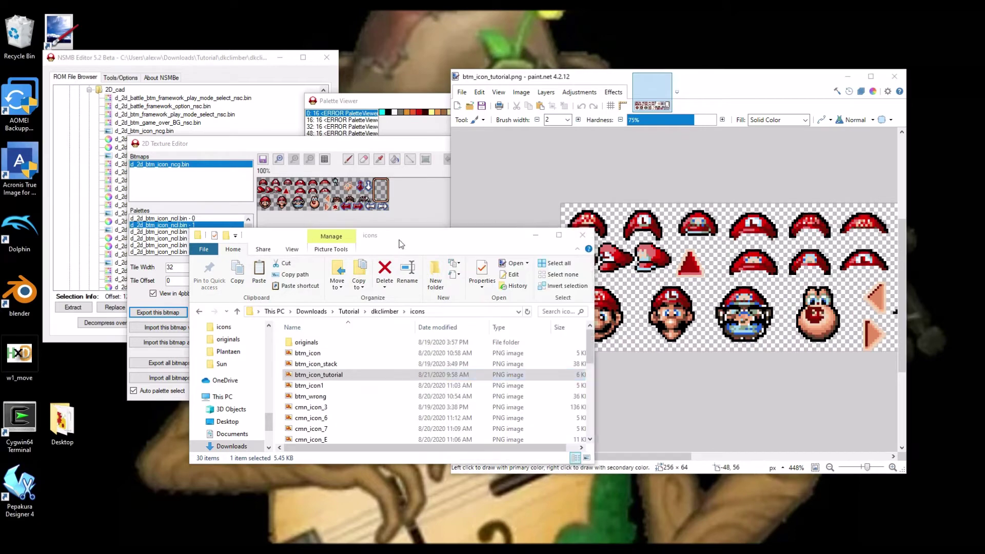
click(546, 311)
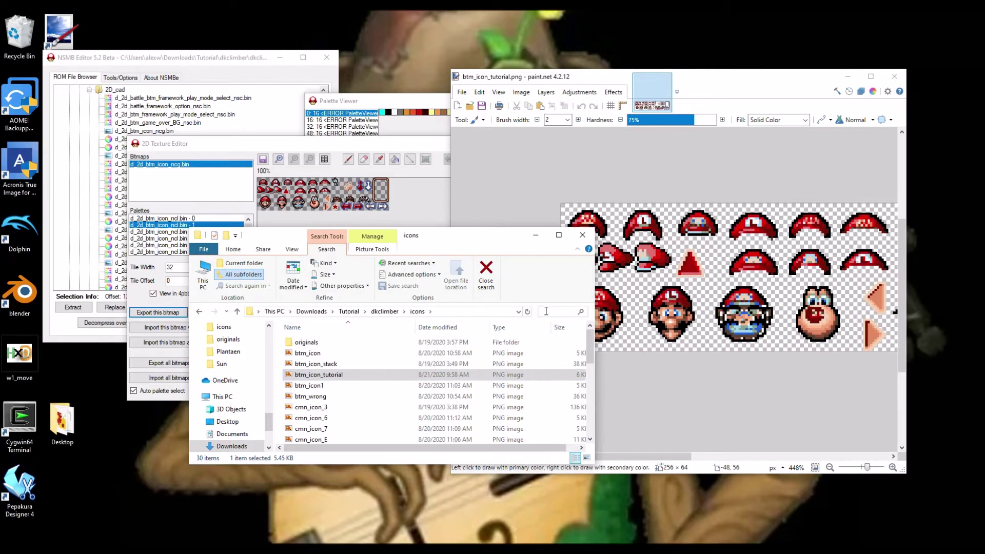
click(231, 446)
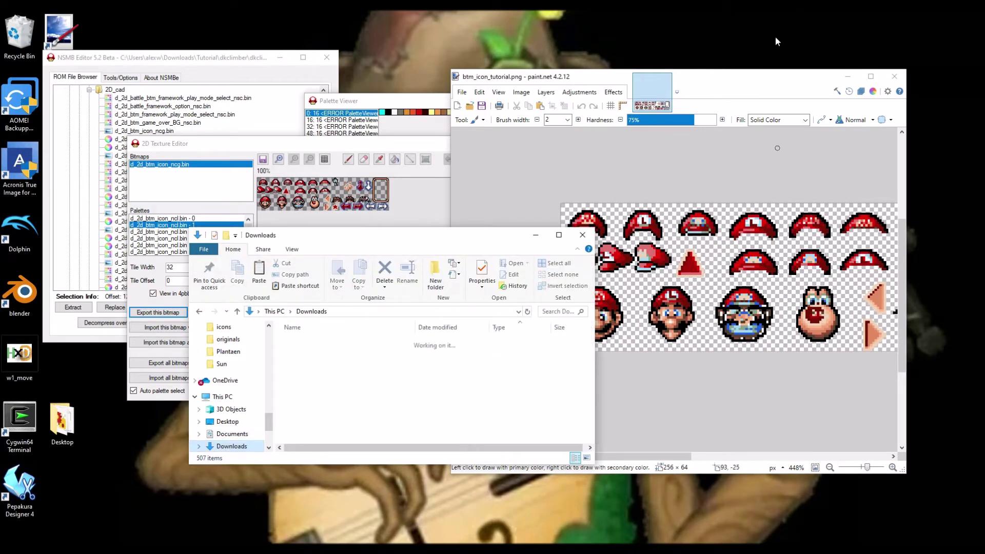
click(578, 310)
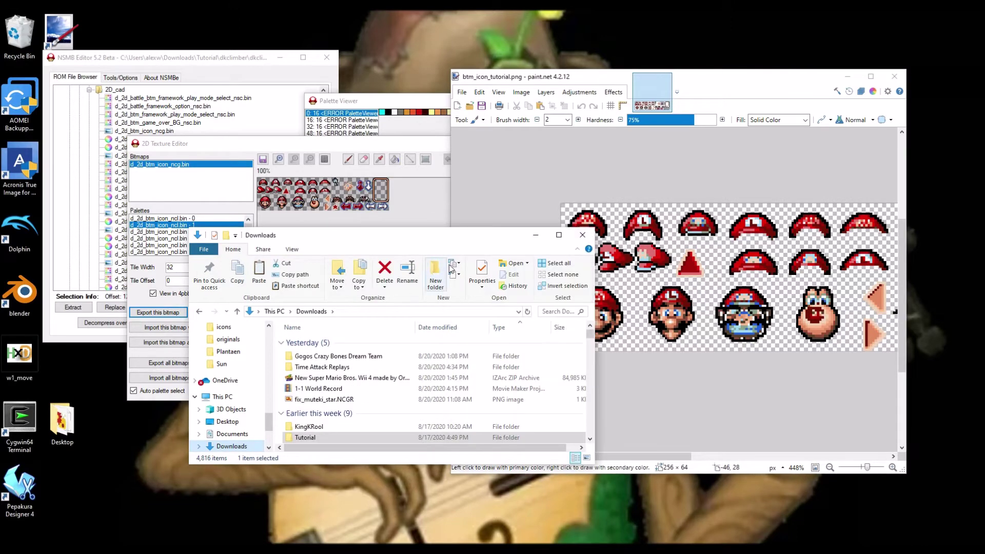
click(555, 311)
text(dk.png)
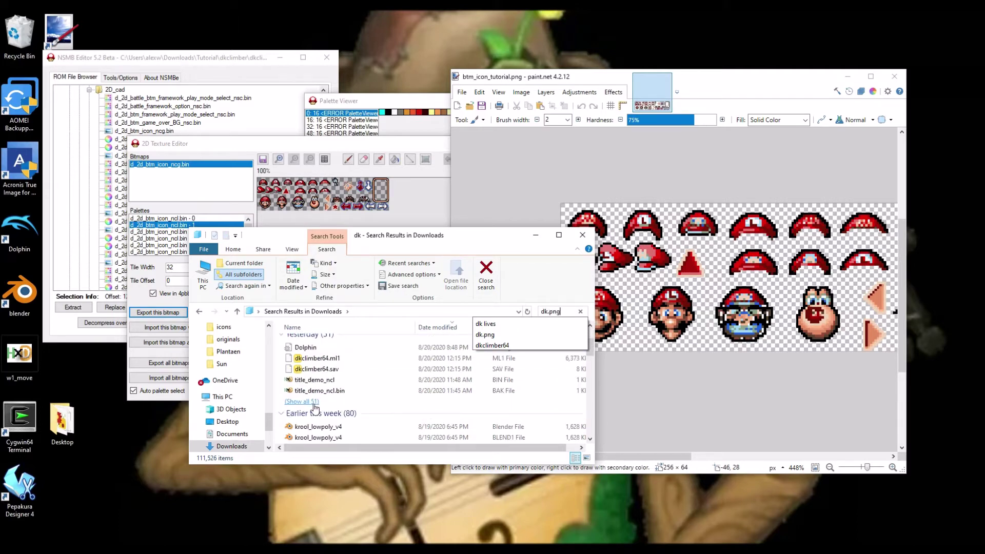
key(Return)
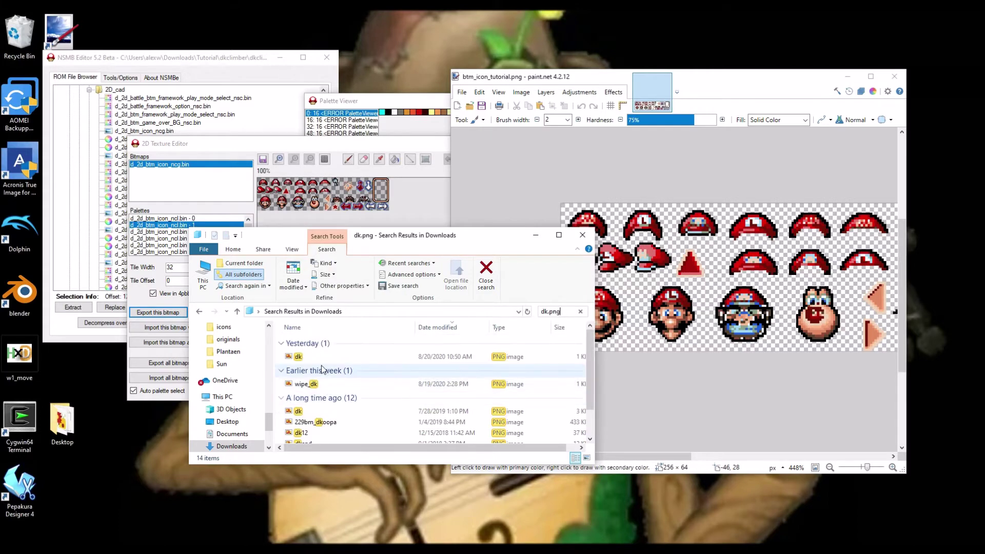
- Open the most recent dk.png search result and mark out Mario's head in btm_icon_tutorial.png with a 23 × 24 px rectangular selection
double_click(324, 358)
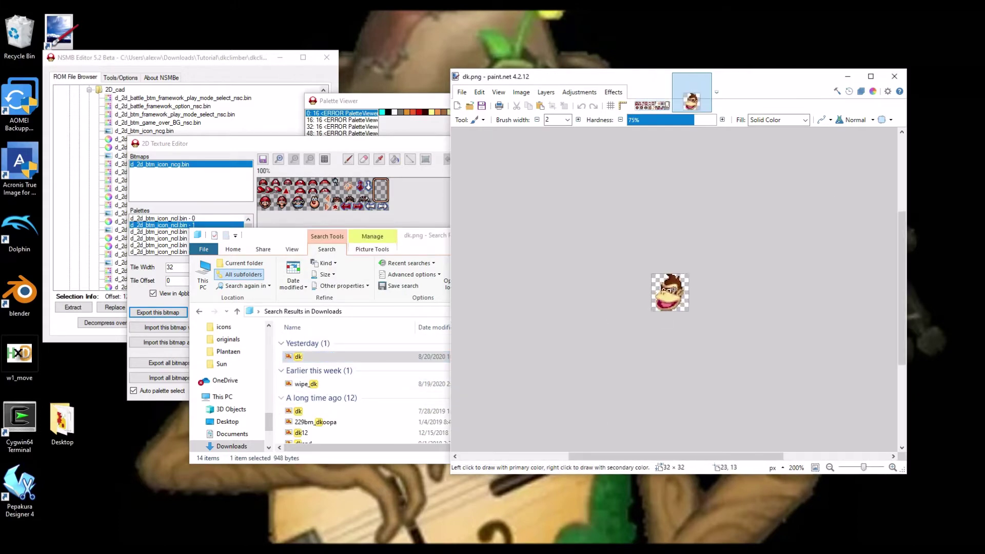
click(652, 100)
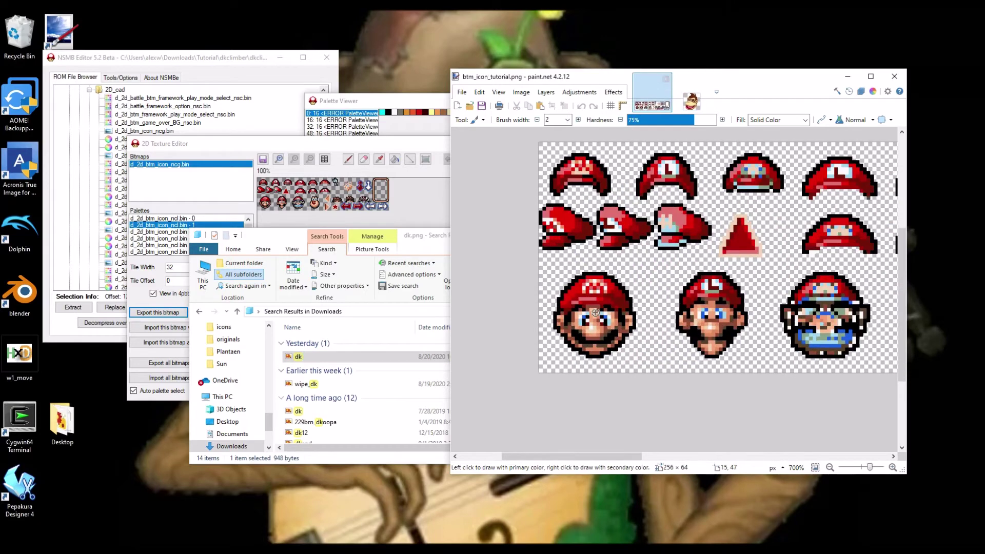
click(482, 120)
click(478, 133)
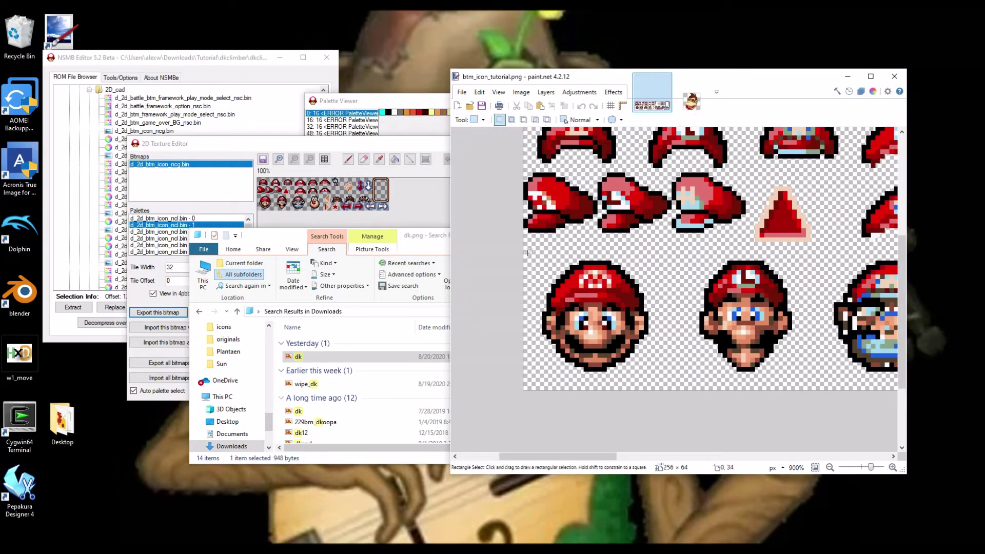
drag(542, 256, 594, 327)
click(550, 267)
drag(544, 261, 647, 369)
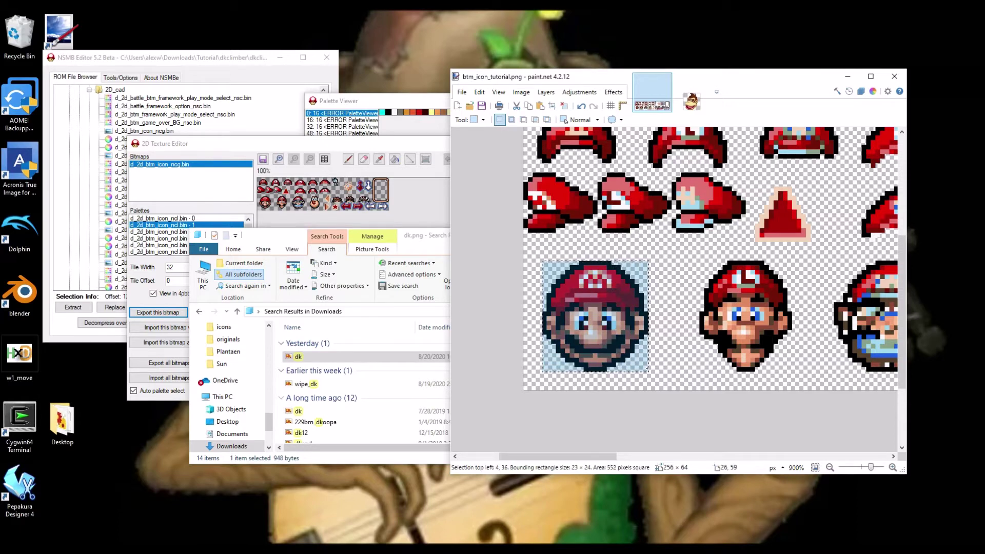
- Resize dk.png to 28 × 28 pixels with nearest-neighbor resampling and copy the whole image
click(691, 97)
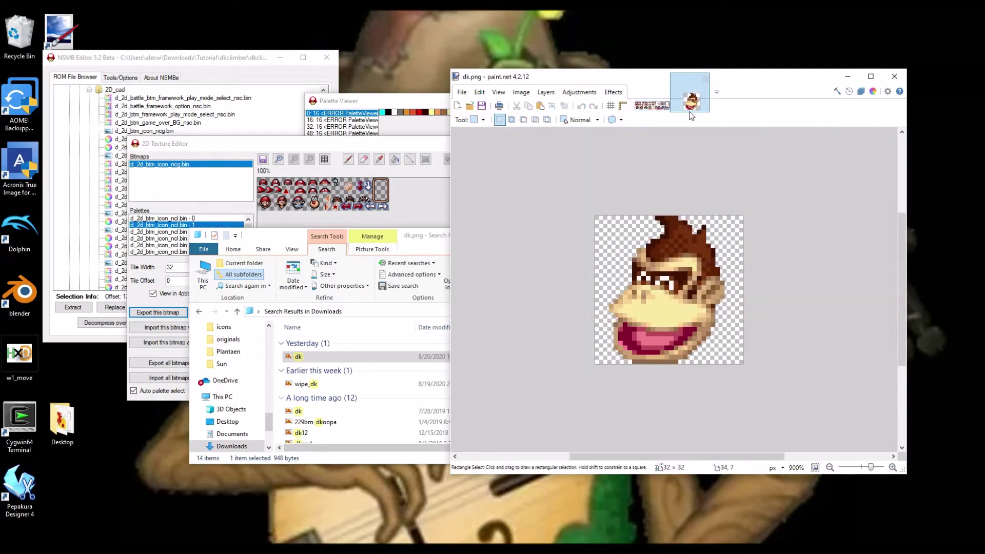
key(ctrl+r)
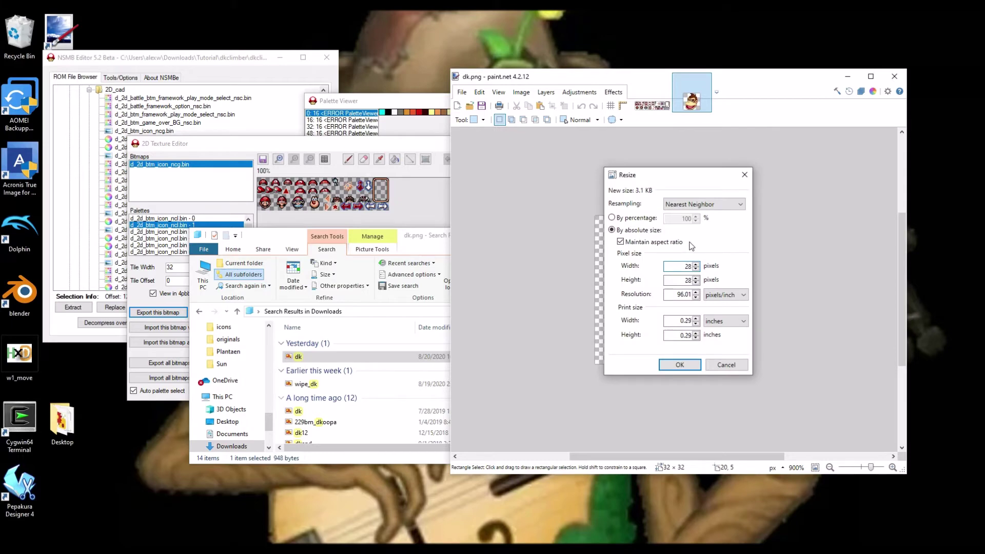
key(Return)
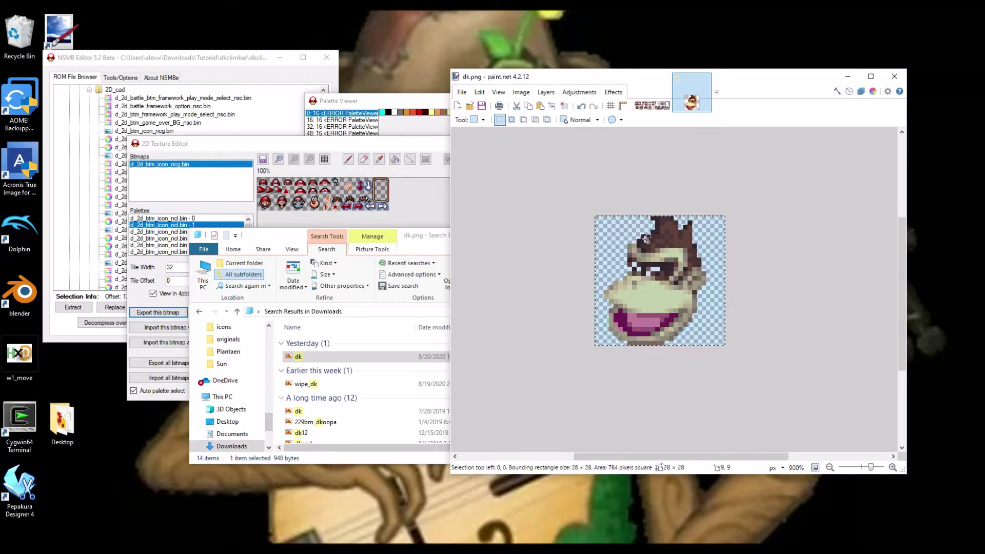
key(ctrl+Tab)
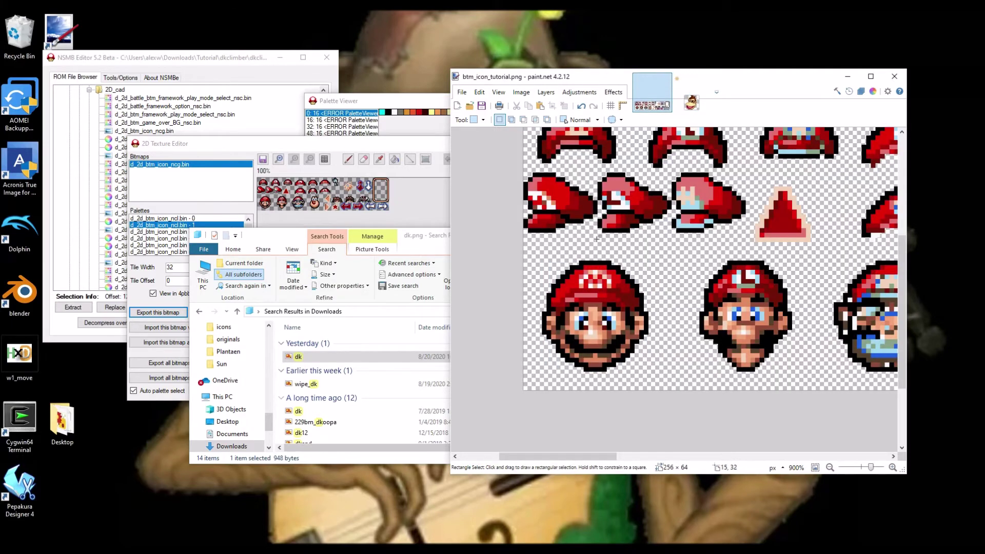
key(ctrl+Tab)
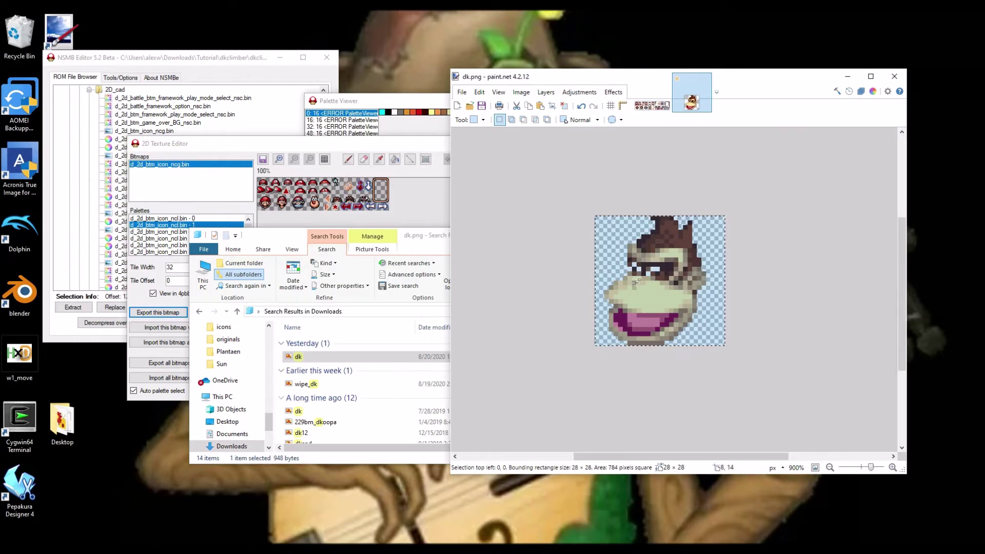
- Try placing the full 28 × 28 DK head over Mario's head in btm_icon_tutorial.png, and undo the paste
click(652, 92)
key(ctrl+v)
drag(616, 231, 625, 352)
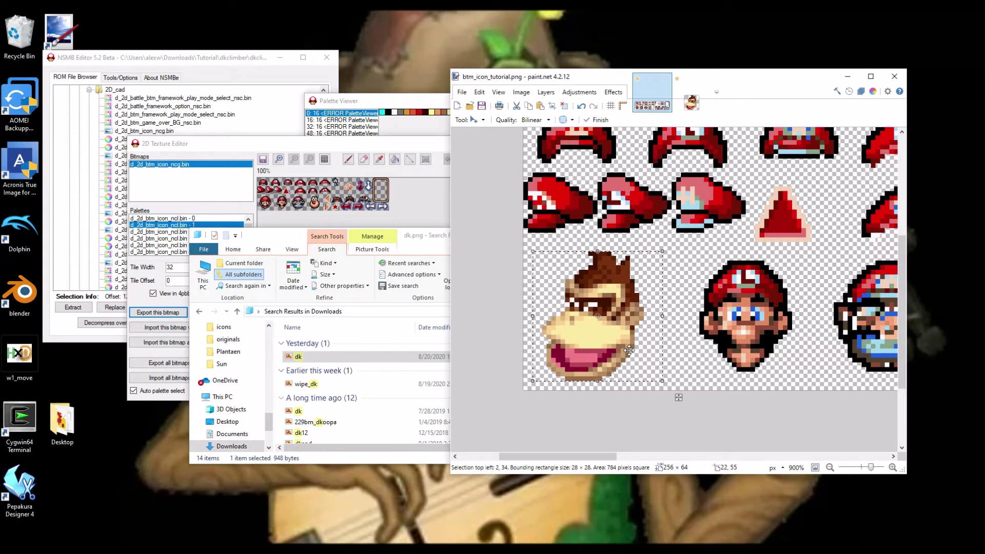
key(ctrl+z)
key(ctrl+z)
scroll(621, 354, down, 5)
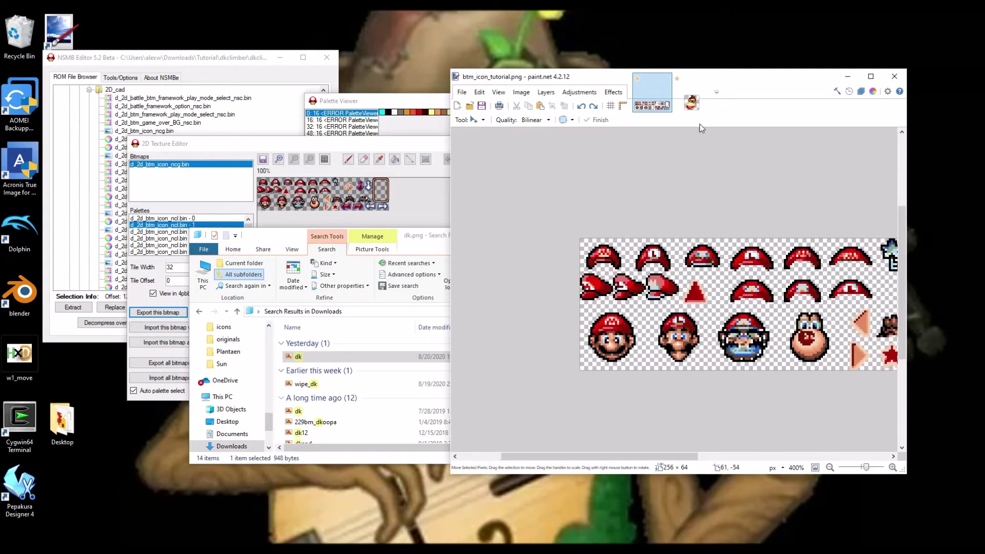
- Trim the selection in dk.png at both sides to a 22 × 28 px area around the DK head and copy it
click(692, 98)
scroll(647, 308, up, 3)
click(477, 121)
click(477, 169)
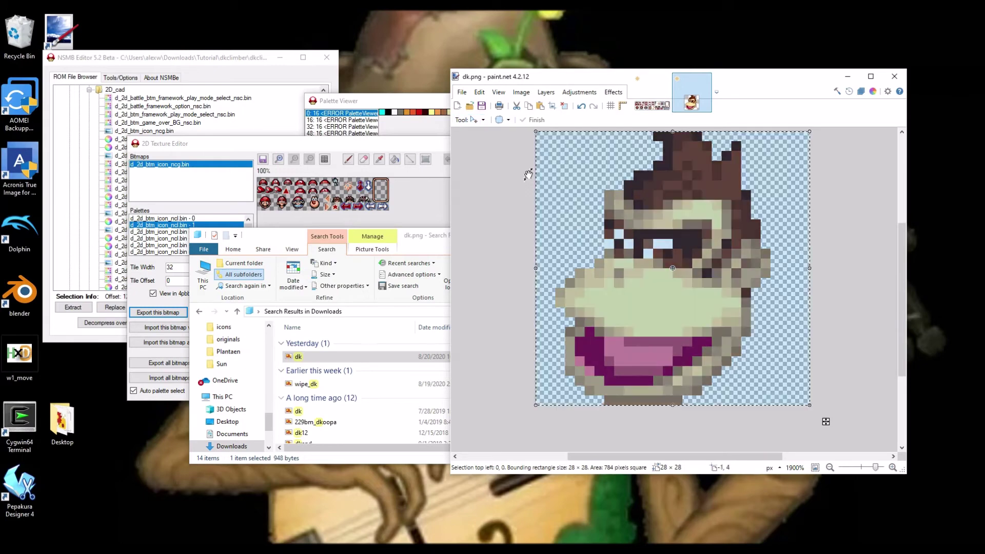
scroll(537, 242, down, 2)
drag(537, 226, 548, 221)
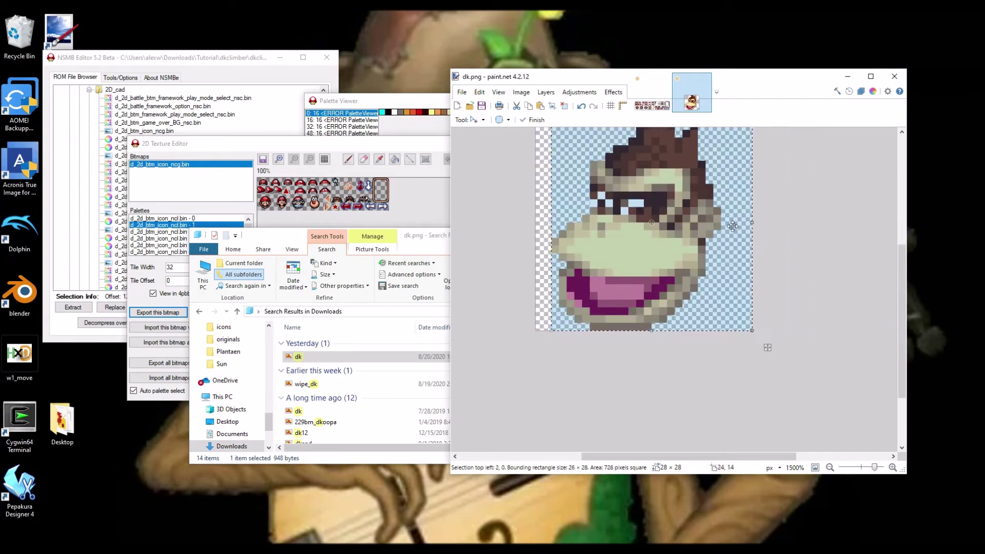
drag(752, 224, 721, 224)
key(ctrl+c)
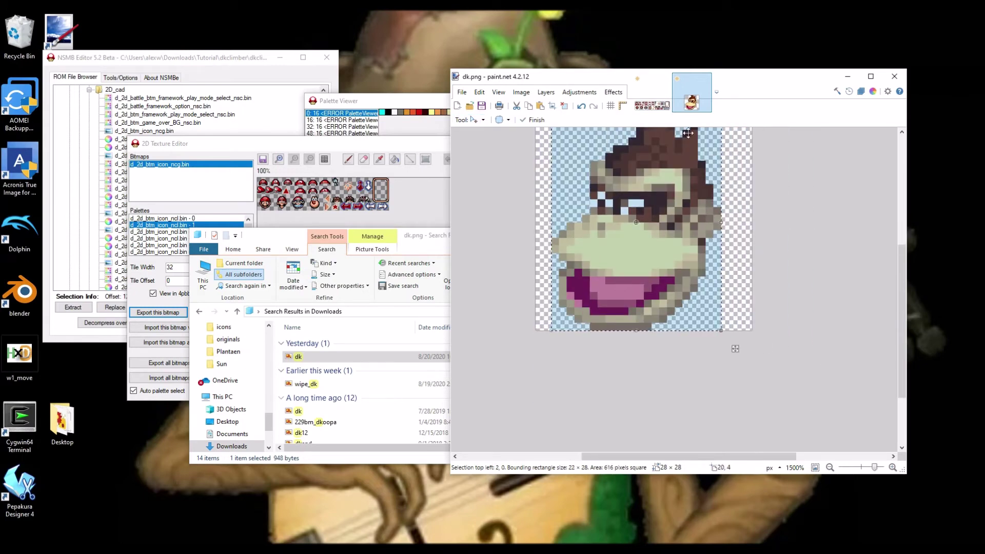
- Paste the trimmed DK head into btm_icon_tutorial.png and place it over Mario's head at position 4, 34
click(652, 98)
key(ctrl+v)
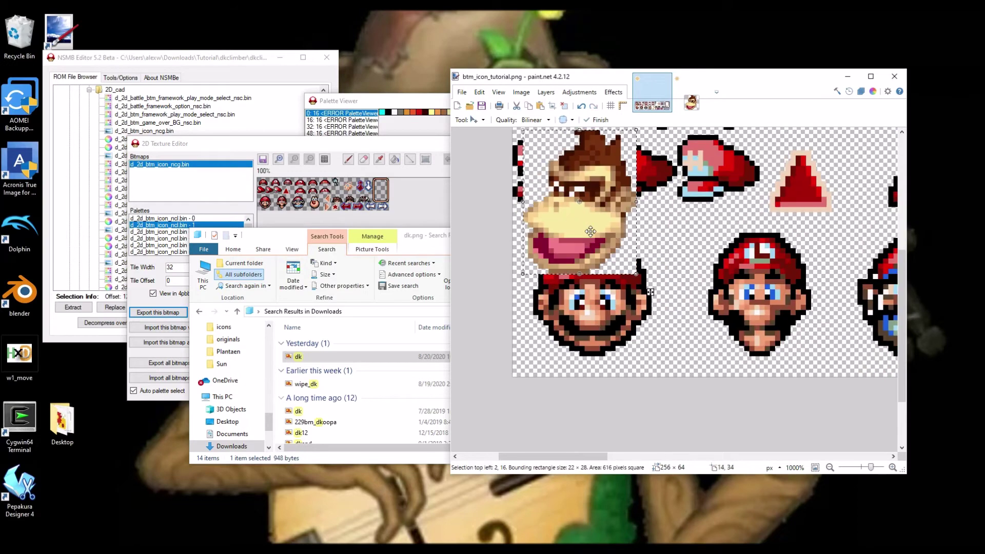
drag(594, 305, 612, 324)
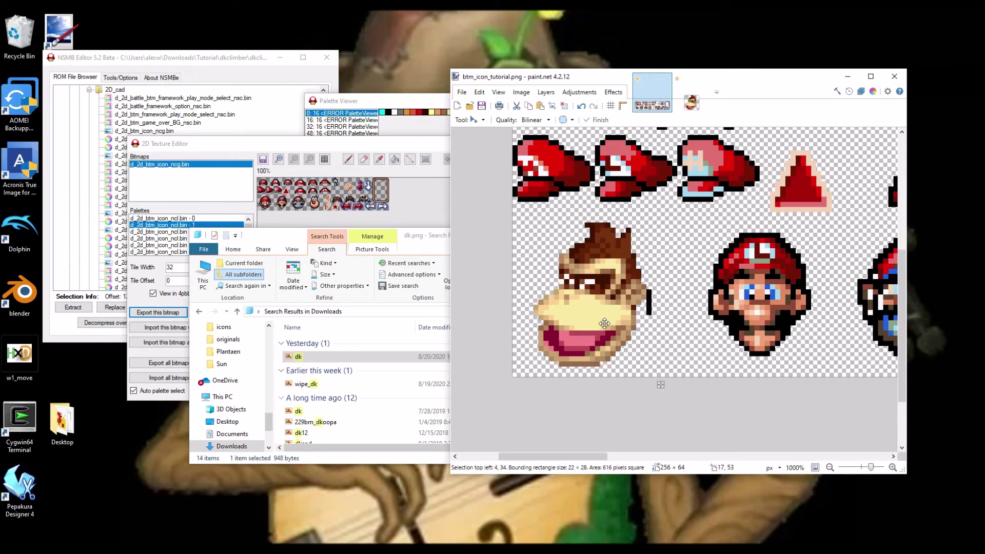
key(Left)
key(Left)
- Delete the leftover black outline strip of Mario's head beside DK's ear
ctrl+scroll(663, 313, up, 5)
key(s)
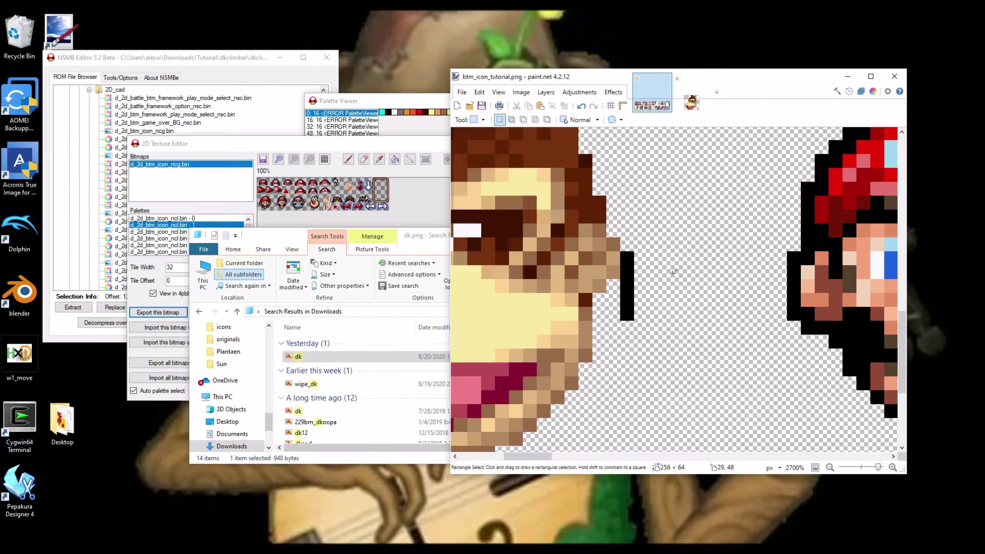
mouse_move(677, 237)
mouse_down()
mouse_move(634, 350)
mouse_move(619, 363)
mouse_up()
key(Delete)
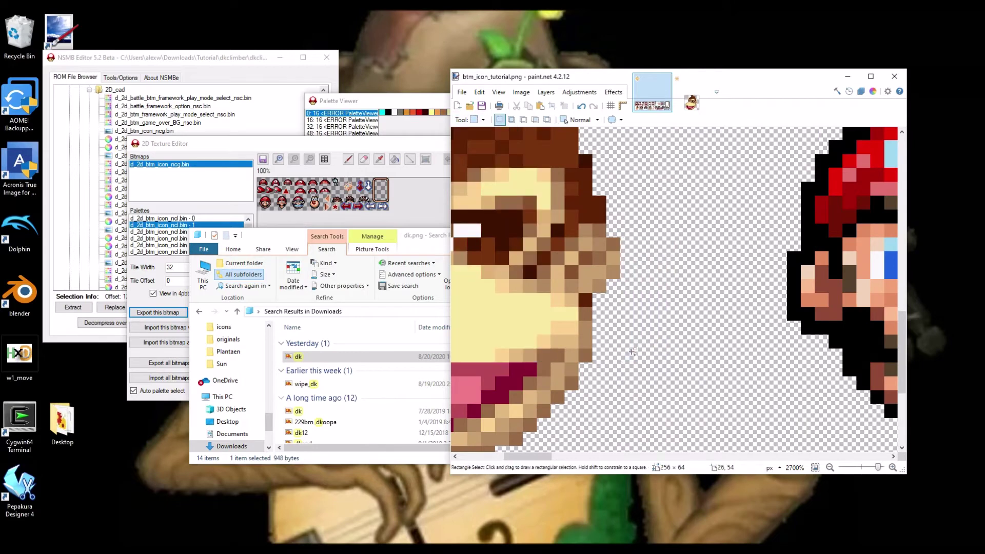
- Save the edited btm_icon_tutorial.png and close paint.net
key(ctrl+s)
key(Return)
click(895, 76)
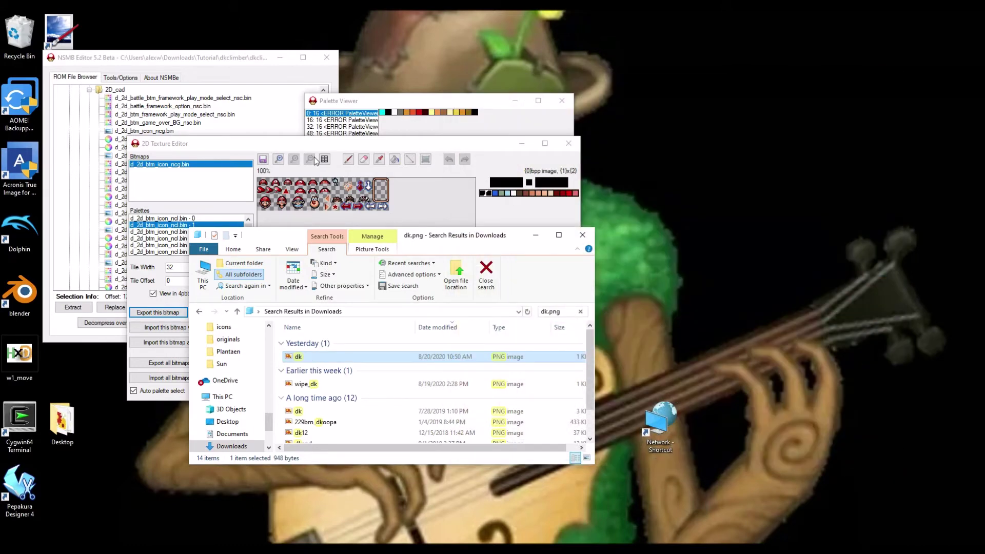
- Switch to the NSMB Editor's 2D Texture Editor and import btm_icon_tutorial into the icon bitmap with the existing palette
click(263, 209)
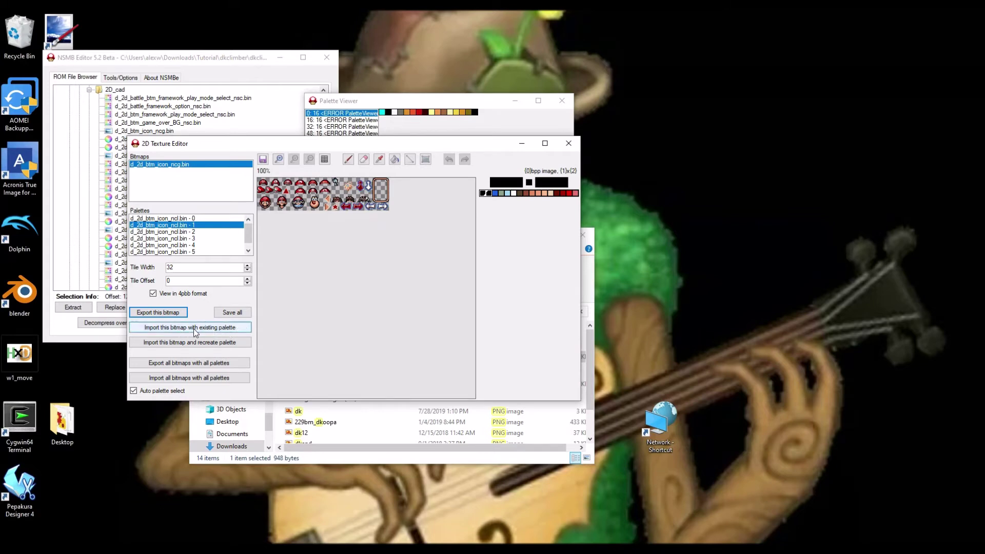
click(223, 330)
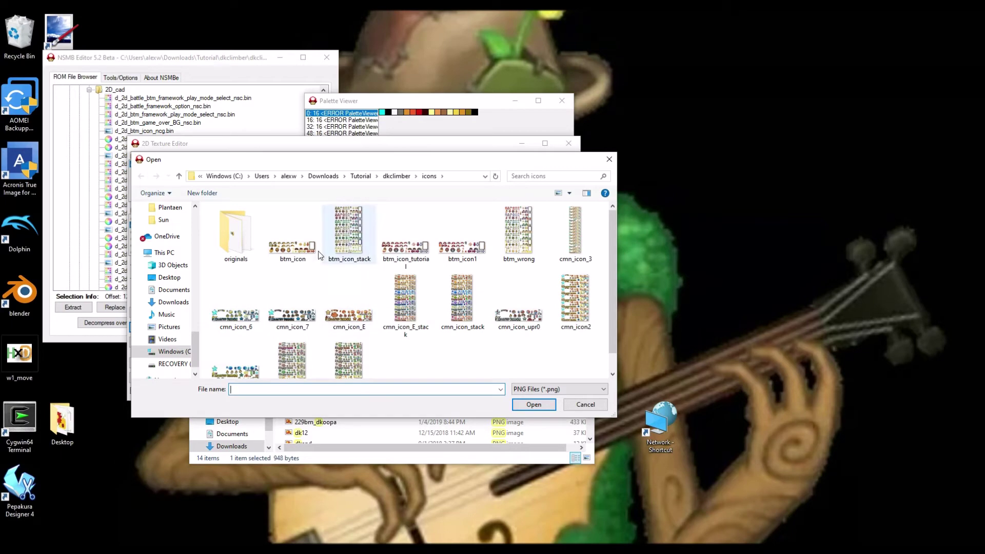
click(399, 250)
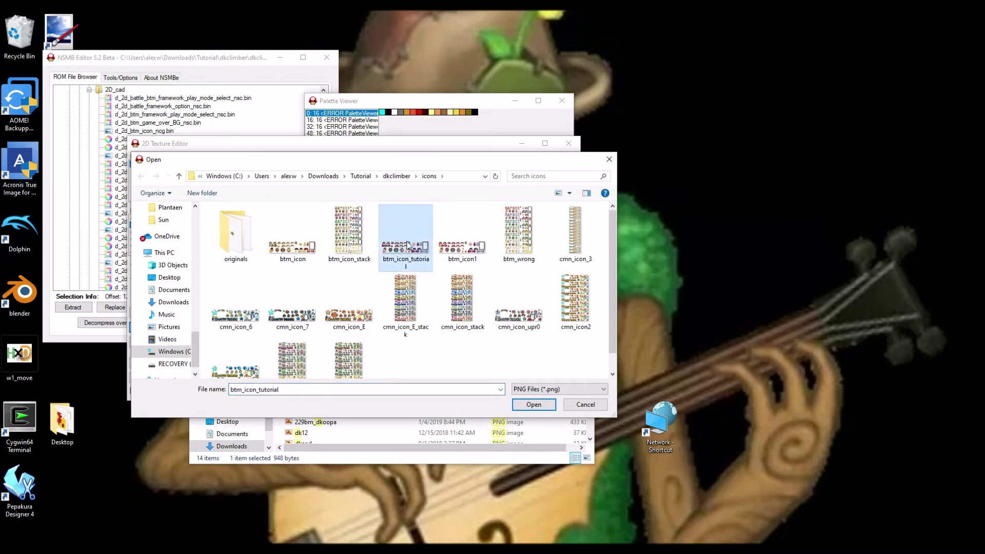
double_click(408, 246)
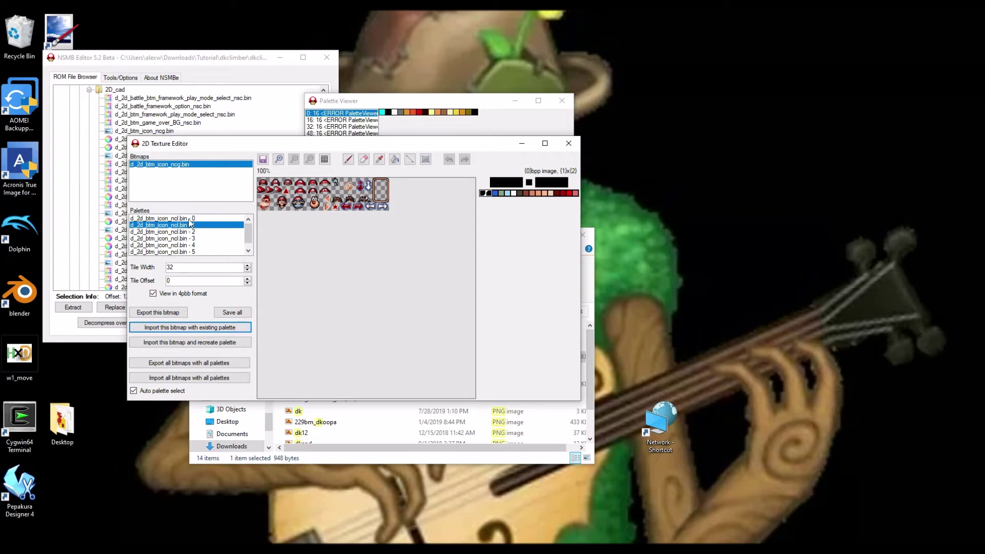
- Preview the imported icon bitmap with palettes 0 to 6 and leave d_2d_btm_icon_ncl.bin - 1 selected
click(183, 219)
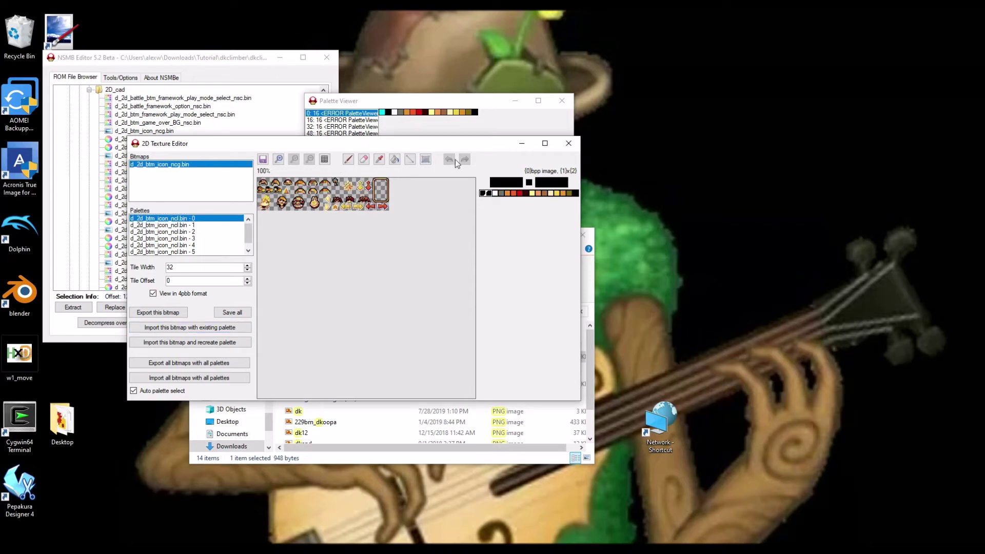
click(175, 226)
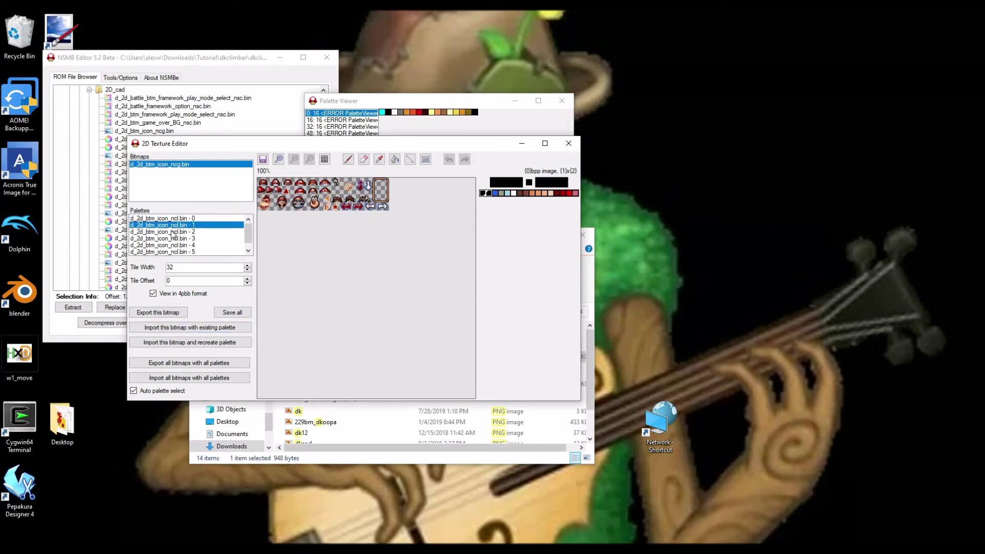
click(174, 232)
click(188, 239)
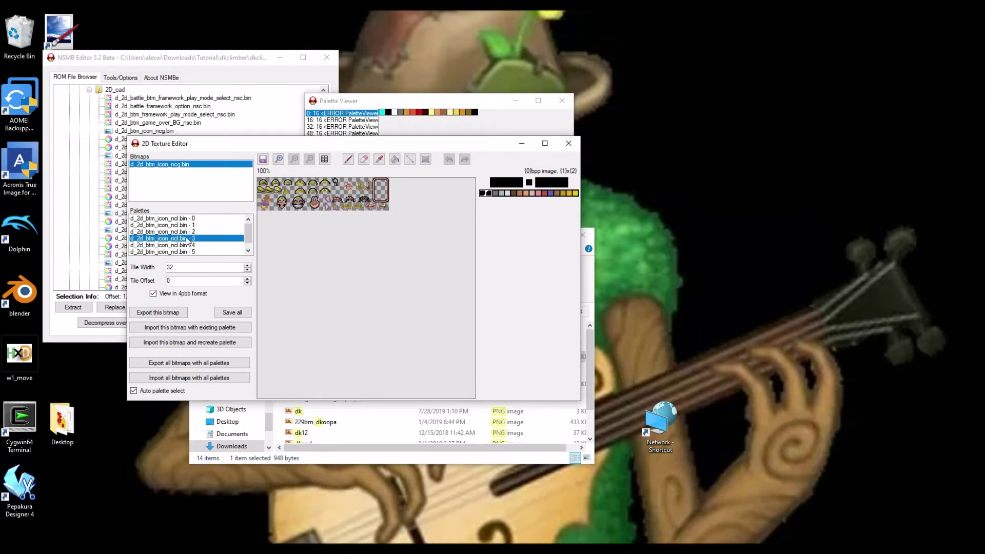
click(176, 246)
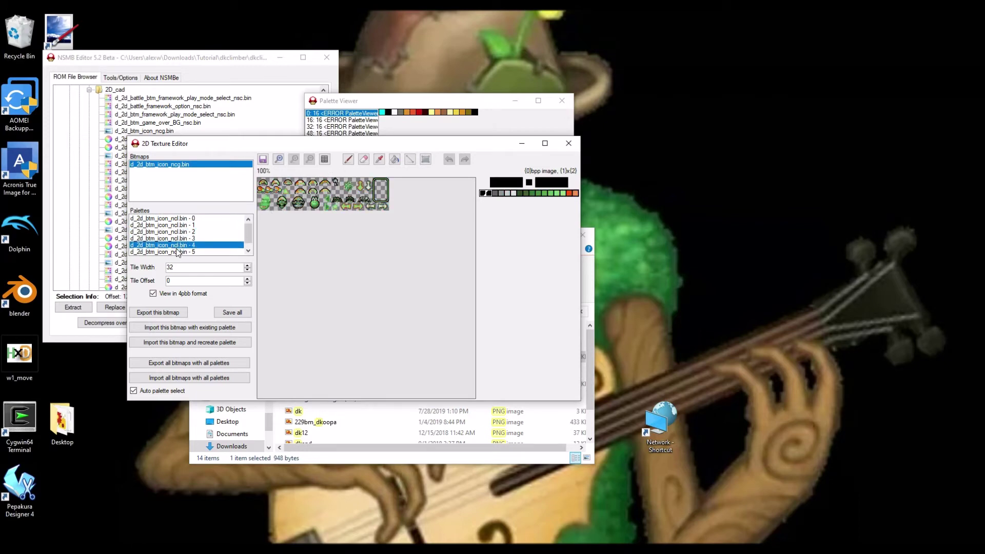
click(181, 253)
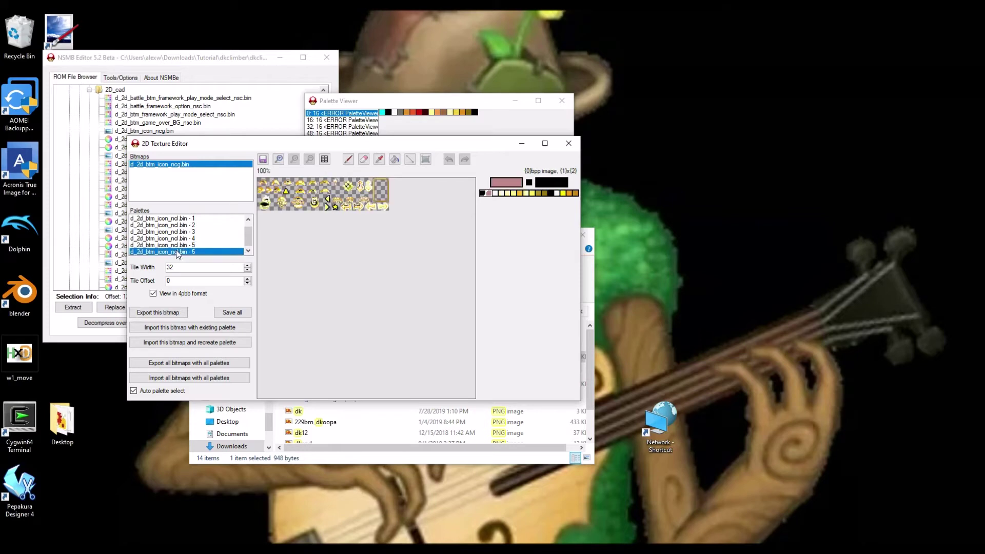
click(188, 221)
click(188, 225)
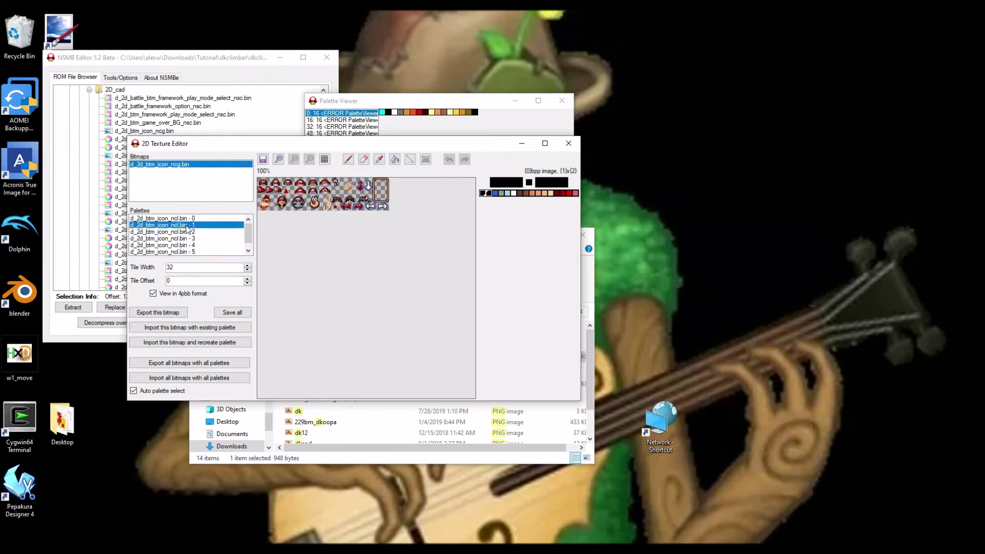
click(188, 222)
click(191, 226)
- Switch to File Explorer, search the Downloads folder for dk_tie and open dk_tie.jpg in paint.net
click(319, 455)
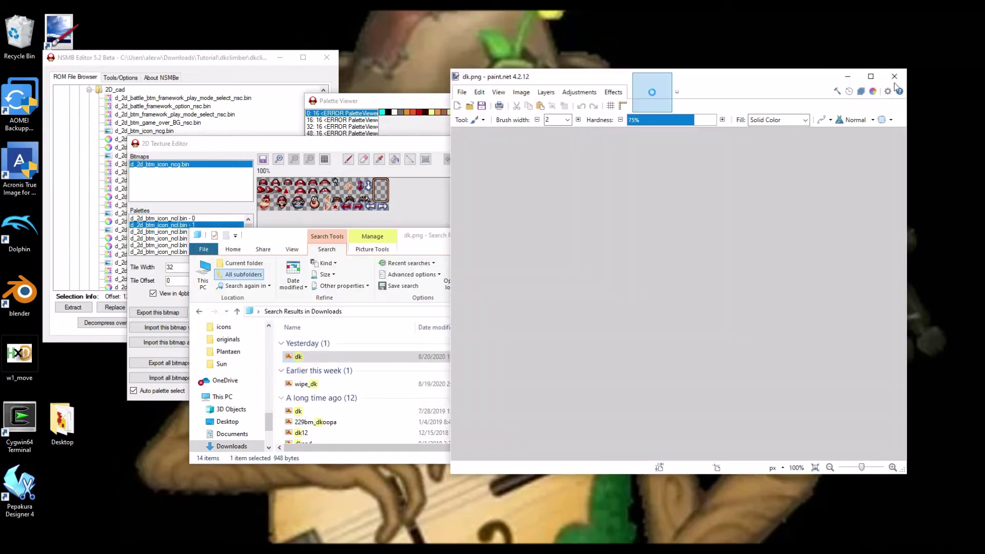
click(895, 80)
click(554, 313)
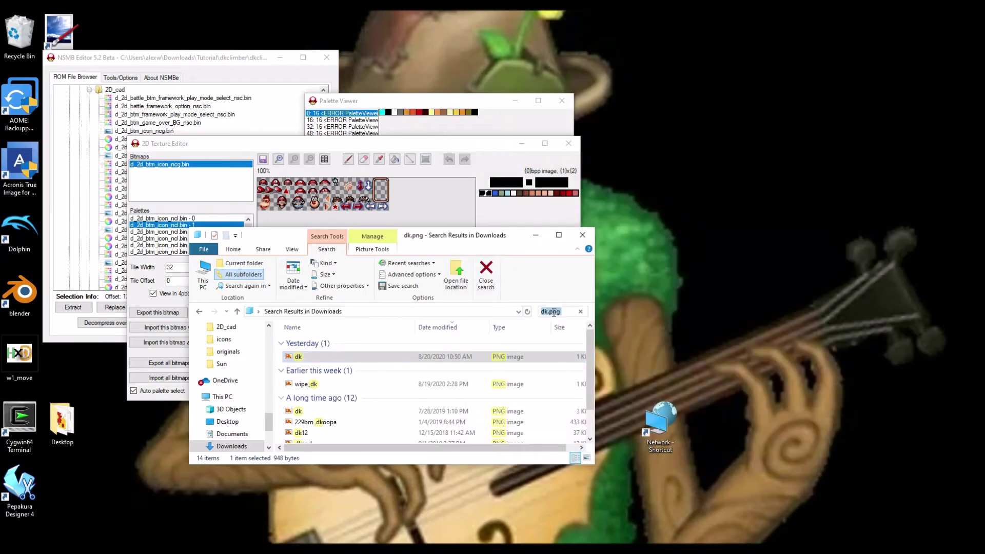
text(dk_tie)
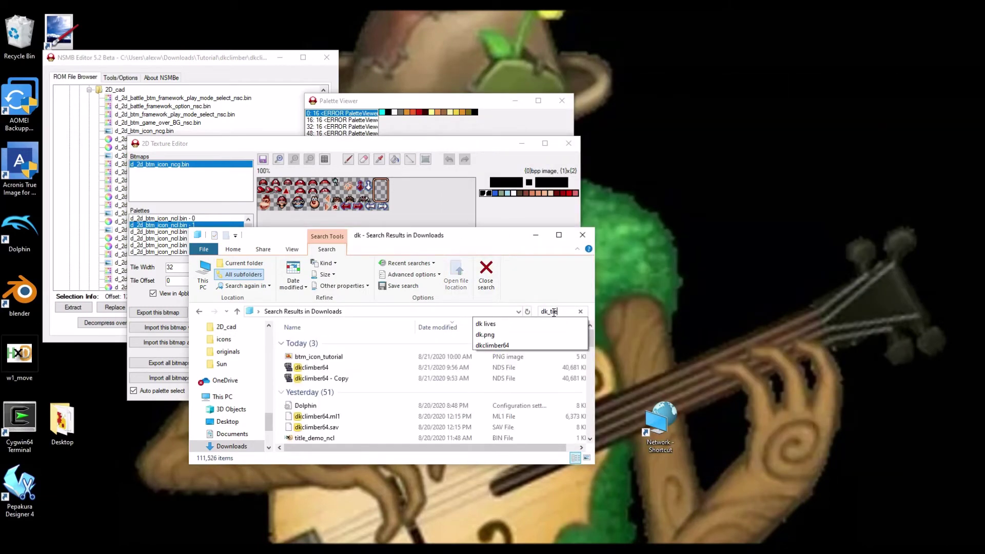
scroll(364, 366, down, 1)
double_click(303, 415)
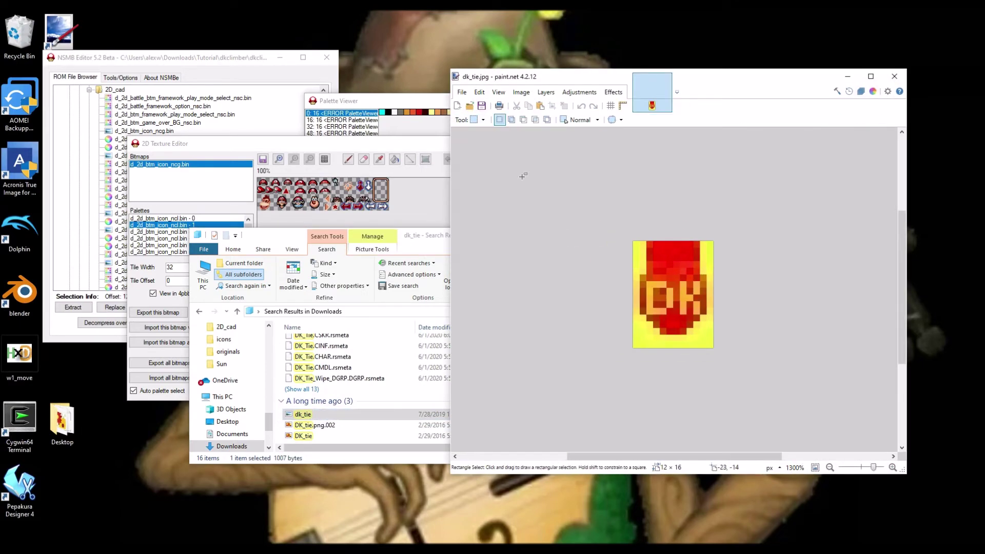
- Erase the yellow background pixels beside the DK tie's upper-left edge and around its lower-left corner
drag(626, 239, 641, 270)
key(Delete)
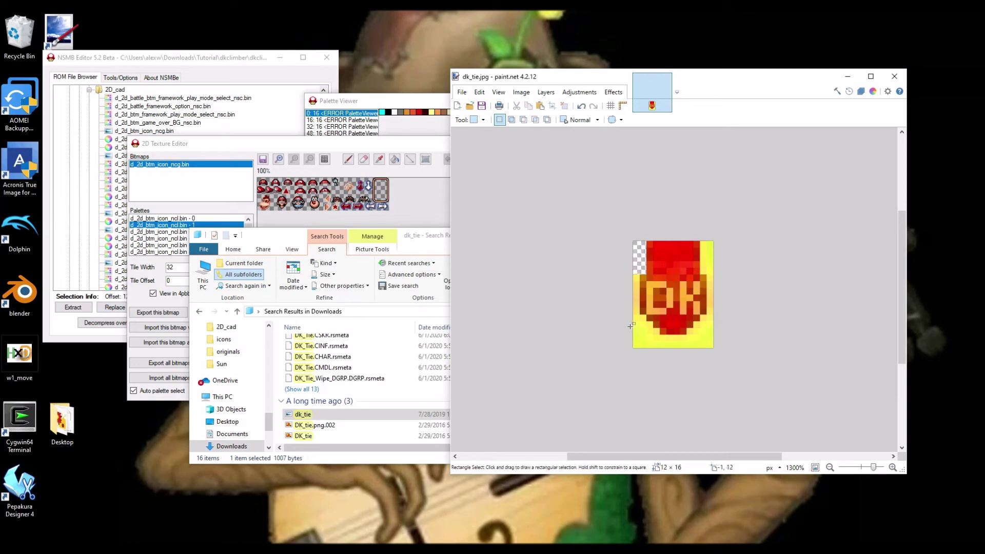
mouse_move(633, 314)
mouse_down()
mouse_move(651, 359)
mouse_move(639, 379)
mouse_up()
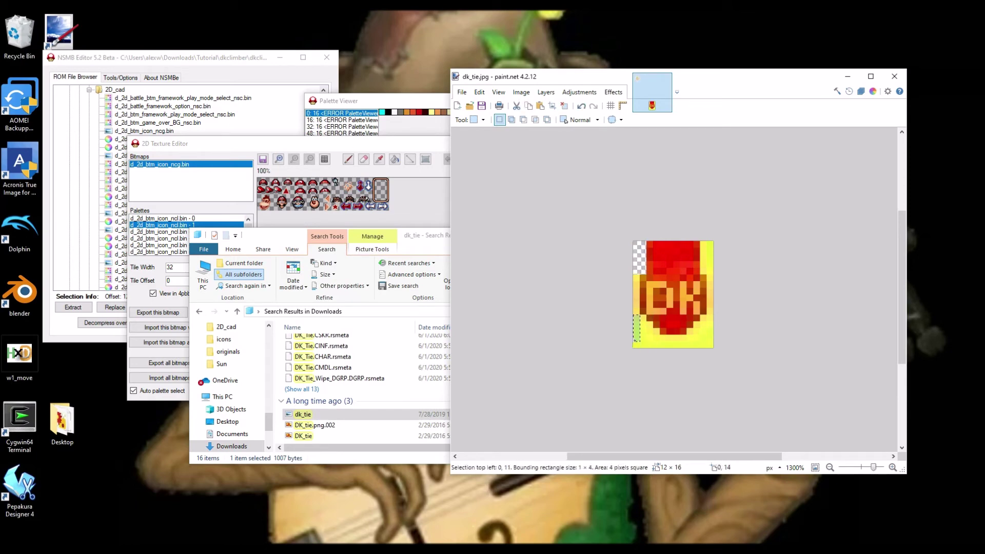
key(Delete)
drag(640, 314, 647, 350)
key(Delete)
- Erase the yellow background along the tie's left side, below its tip and around its lower-right corner
mouse_move(633, 268)
mouse_down()
mouse_move(638, 310)
mouse_move(714, 349)
mouse_move(696, 331)
mouse_move(710, 334)
mouse_up()
key(Delete)
key(Delete)
key(Delete)
key(Delete)
key(Delete)
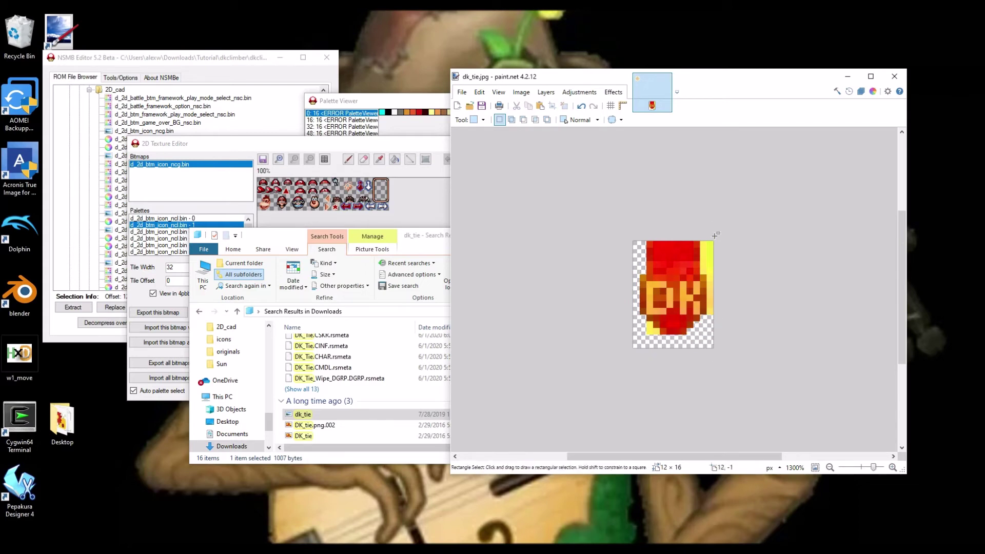
- Erase the remaining yellow pixels on the tie's right side and lower-left corner, and save dk_tie.jpg
mouse_move(715, 235)
mouse_down()
mouse_move(712, 307)
mouse_move(714, 253)
mouse_move(705, 274)
mouse_move(714, 315)
mouse_up()
key(Delete)
key(Delete)
drag(642, 321, 652, 334)
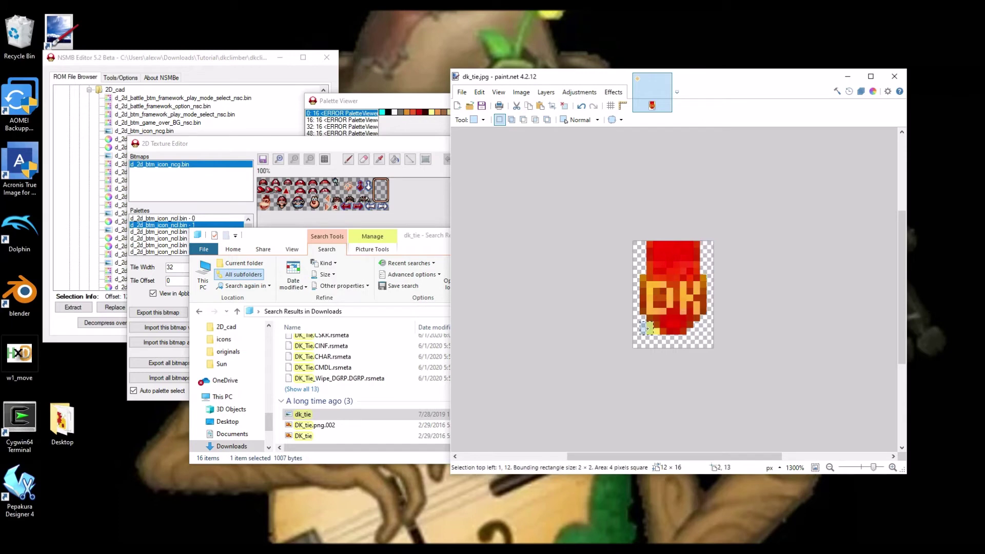
key(Delete)
key(ctrl+s)
key(Return)
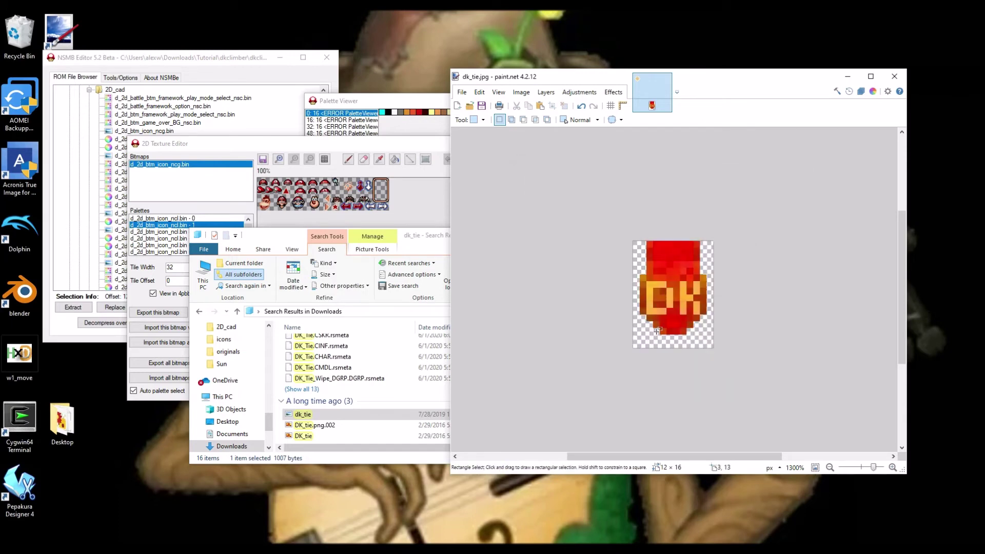
scroll(687, 318, up, 2)
scroll(665, 329, down, 1)
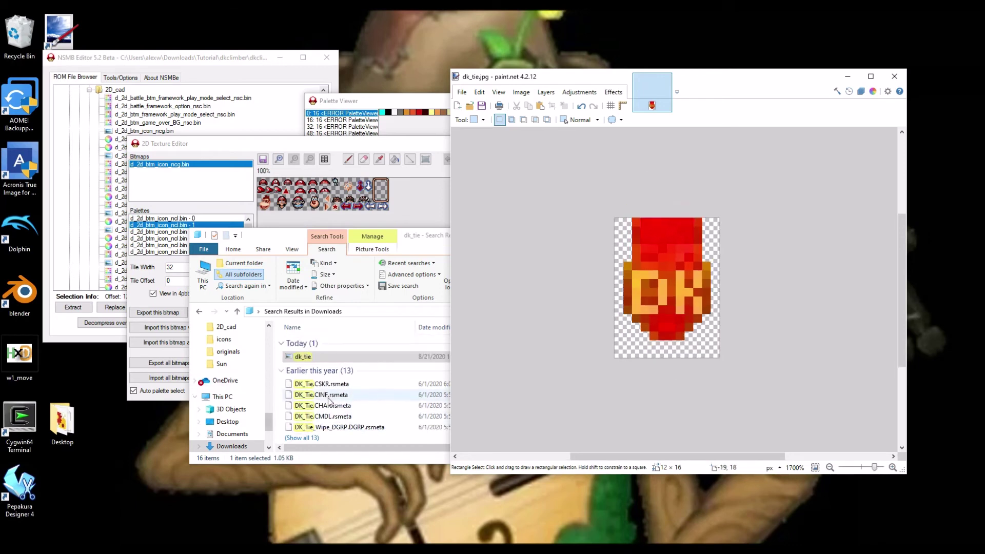
- Switch to File Explorer and open btm_icon_tutorial from the Quick access recent files in paint.net
drag(268, 415, 267, 336)
click(230, 335)
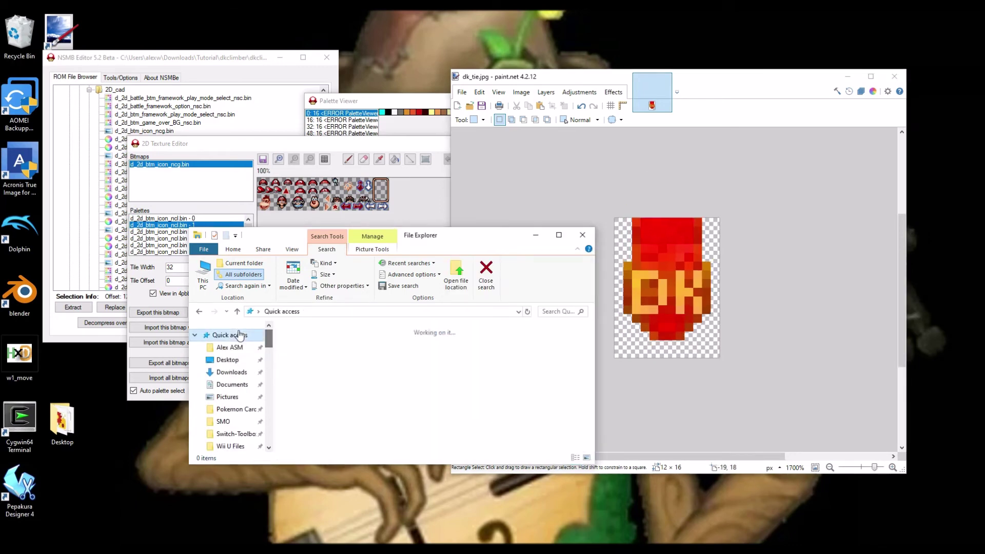
scroll(338, 400, down, 5)
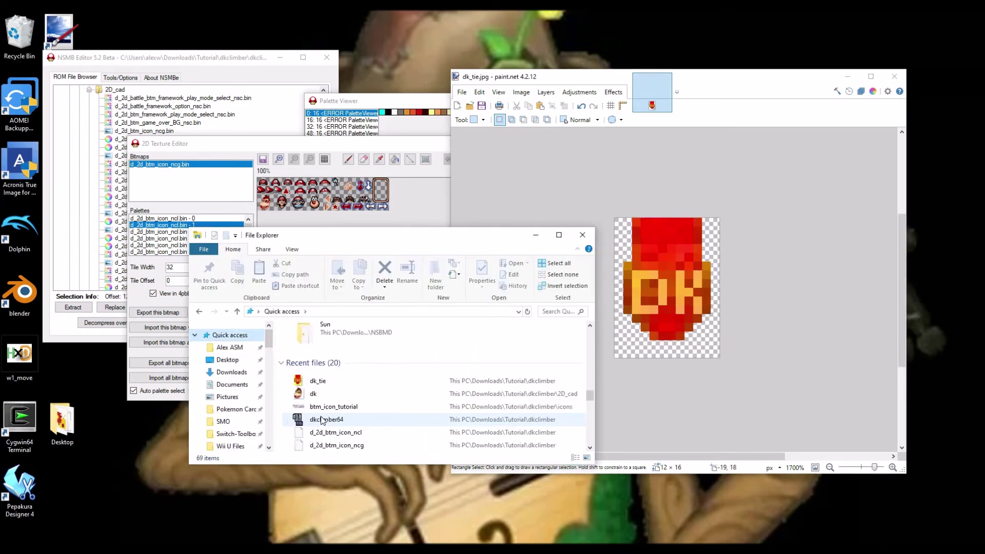
double_click(328, 407)
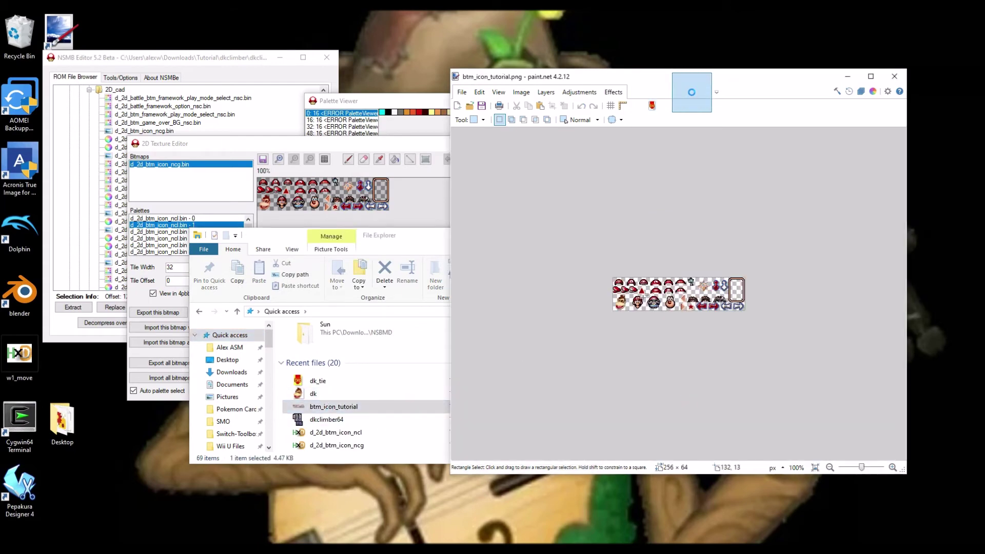
scroll(628, 305, up, 5)
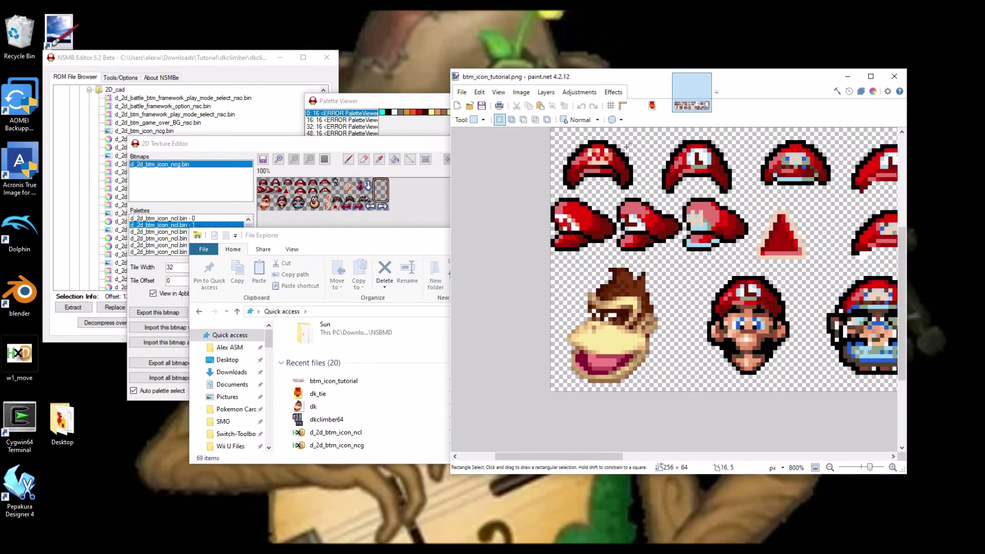
- Select the dk_tie.jpg canvas, shrink the selection to 10 × 14 pixels around the tie with Move Selection, and copy it
click(652, 105)
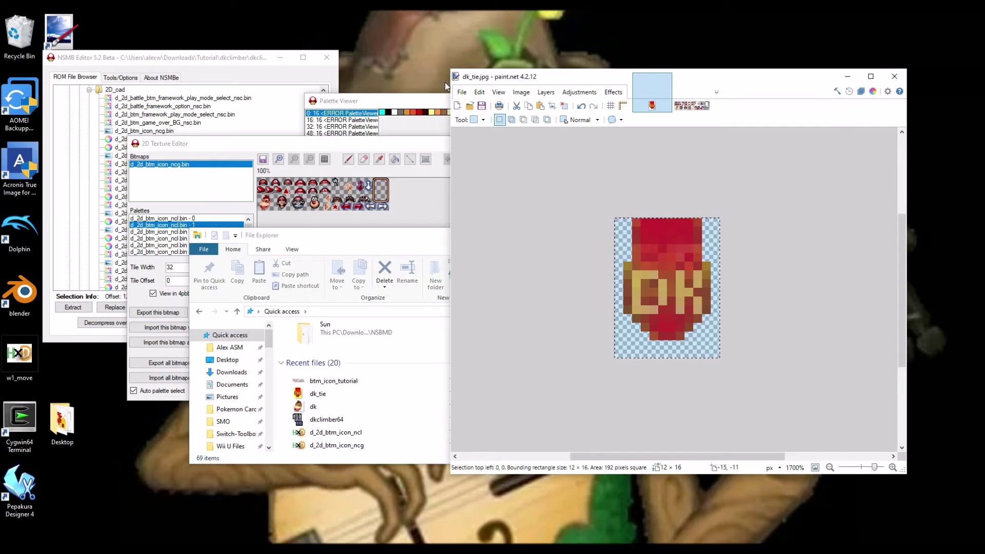
click(476, 120)
click(472, 158)
click(476, 119)
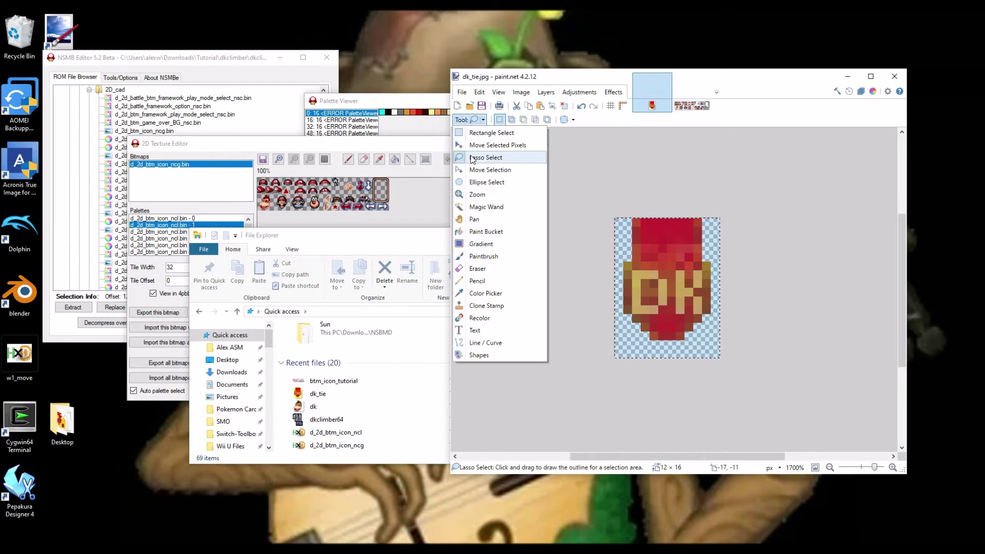
click(475, 170)
drag(667, 357, 668, 343)
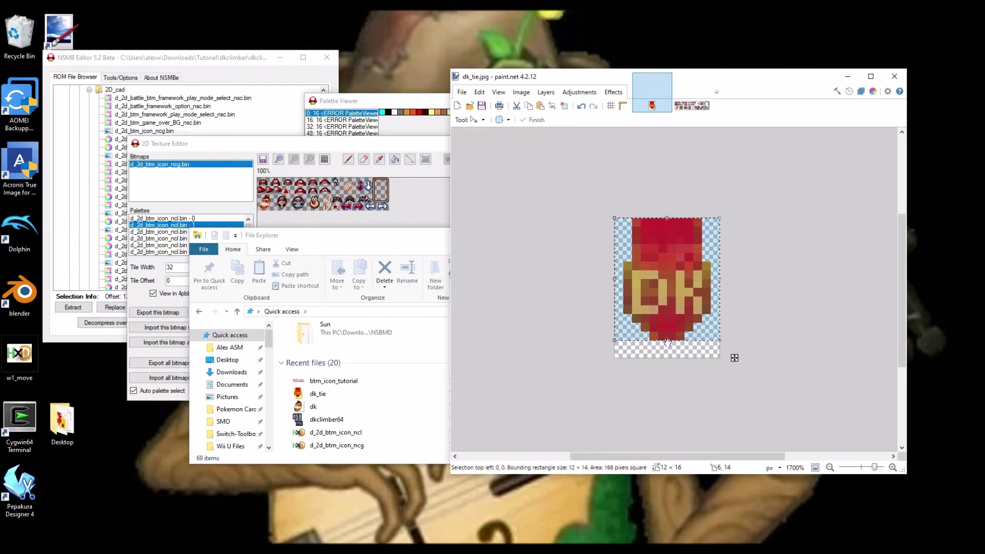
drag(610, 280, 624, 279)
drag(720, 281, 714, 283)
key(ctrl+c)
- Paste the tie into btm_icon_tutorial.png and place it at 3, 17 over the leftmost sideways cap
click(692, 105)
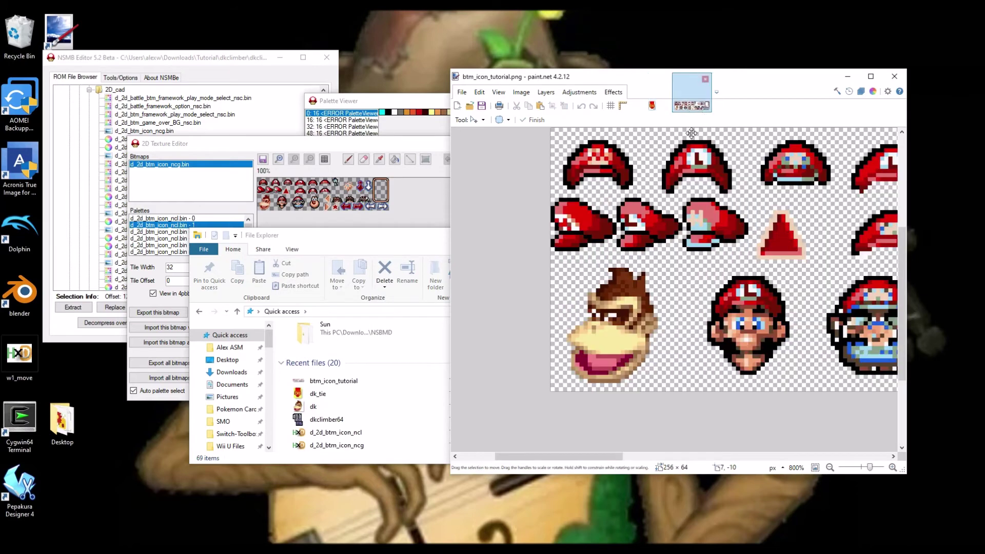
key(ctrl+v)
mouse_move(548, 185)
mouse_down()
mouse_move(547, 249)
mouse_move(559, 250)
mouse_up()
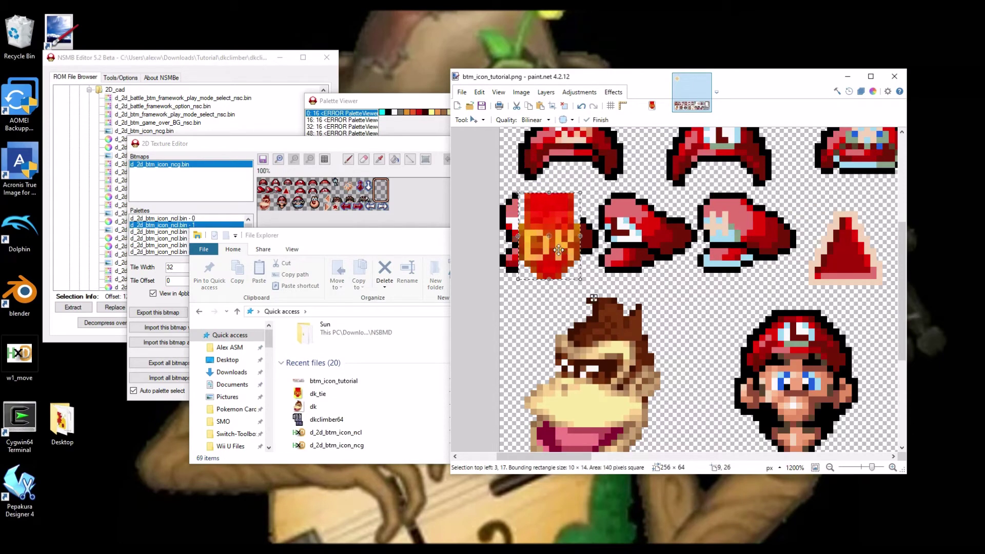
- Erase the leftover cap pixels on both sides of the pasted tie using Rectangle Select
click(475, 120)
click(493, 135)
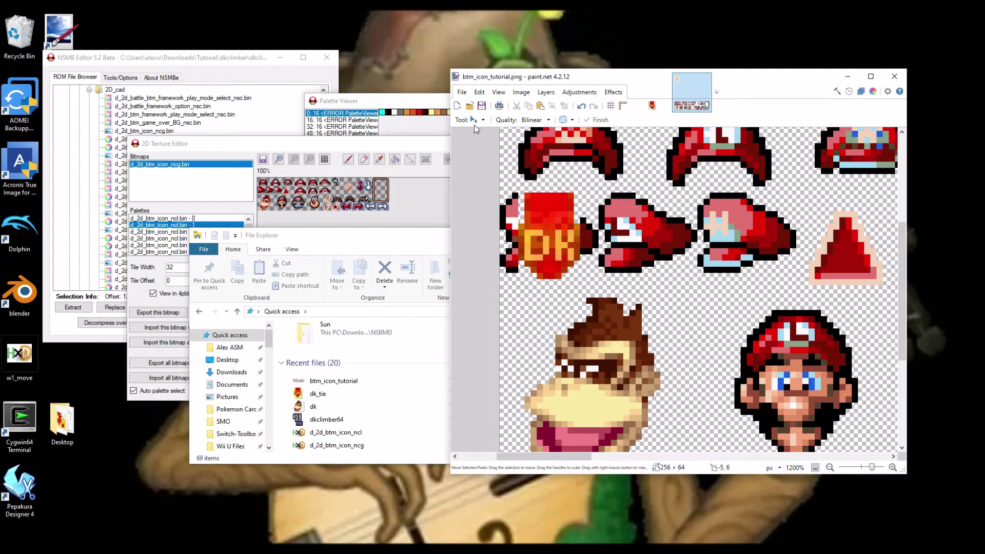
drag(488, 190, 508, 276)
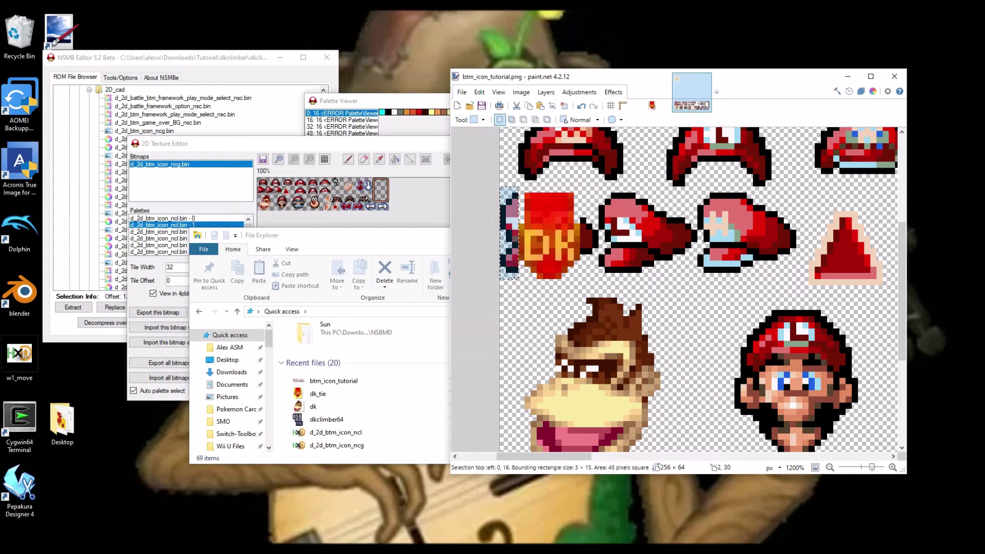
scroll(515, 278, up, 1)
drag(583, 267, 588, 254)
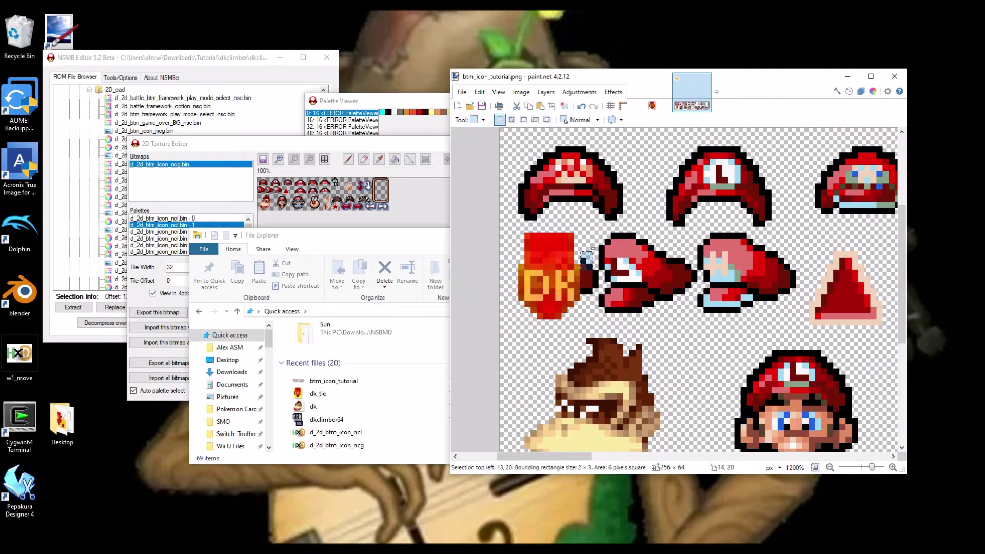
key(Delete)
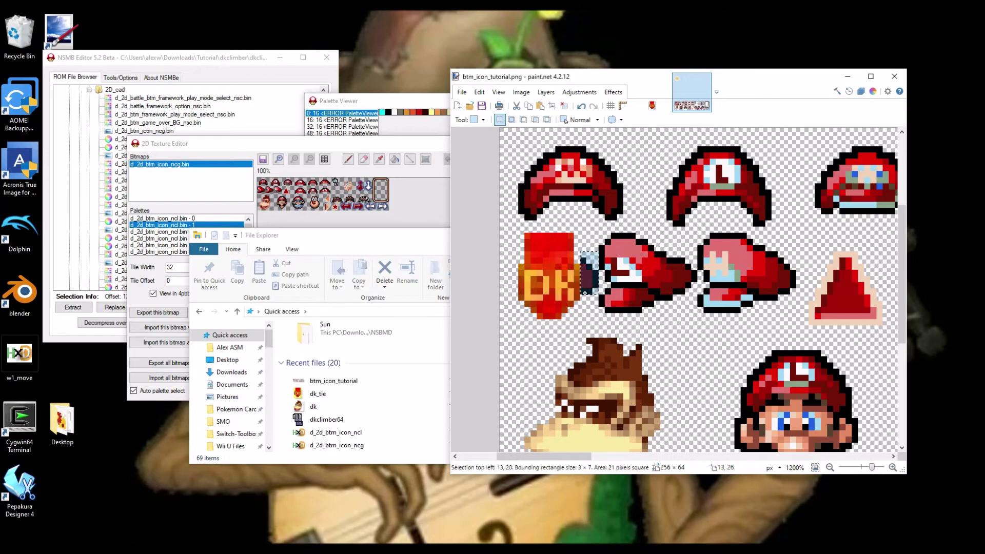
- Save btm_icon_tutorial.png with auto-detected bit depth and look over the edited icon sheet
scroll(550, 284, down, 3)
key(ctrl+s)
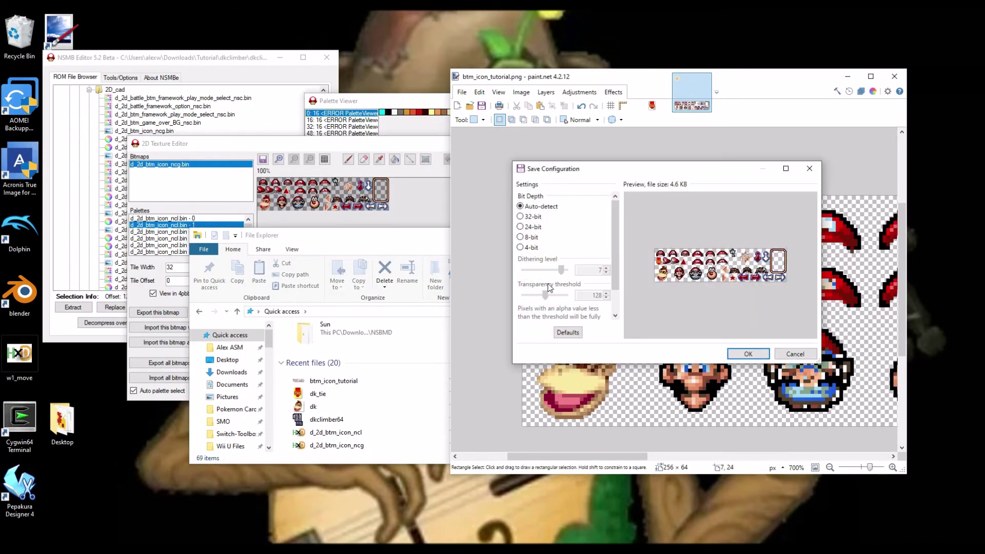
key(Return)
scroll(544, 285, down, 5)
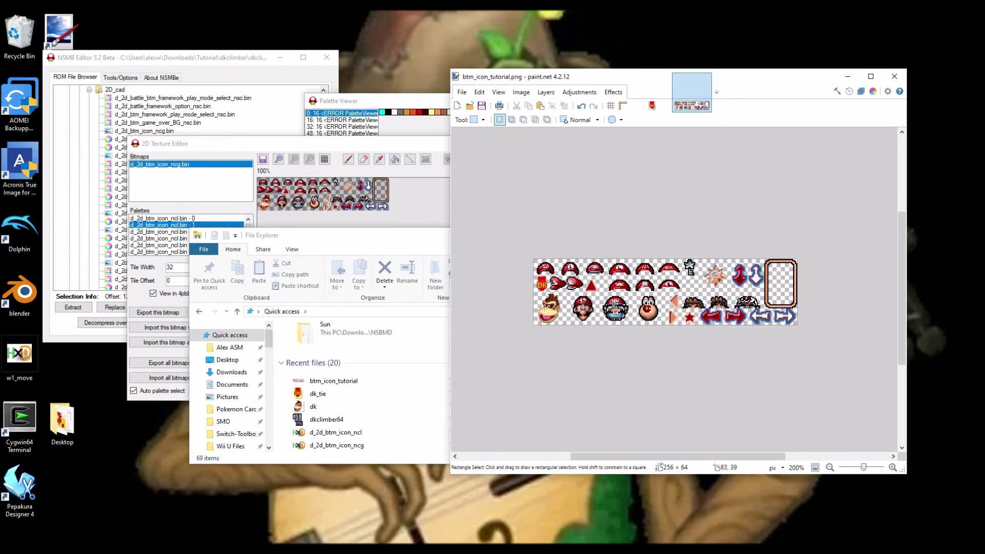
scroll(617, 302, up, 4)
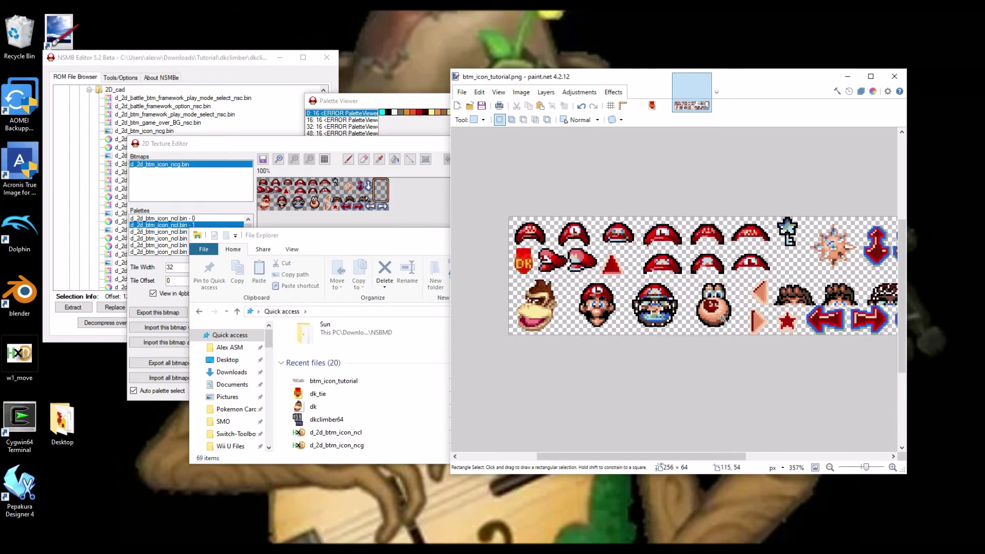
scroll(723, 318, up, 1)
- Close paint.net and import btm_icon_tutorial into d_2d_btm_icon_ncg.bin with the existing palette in the 2D Texture Editor
click(312, 149)
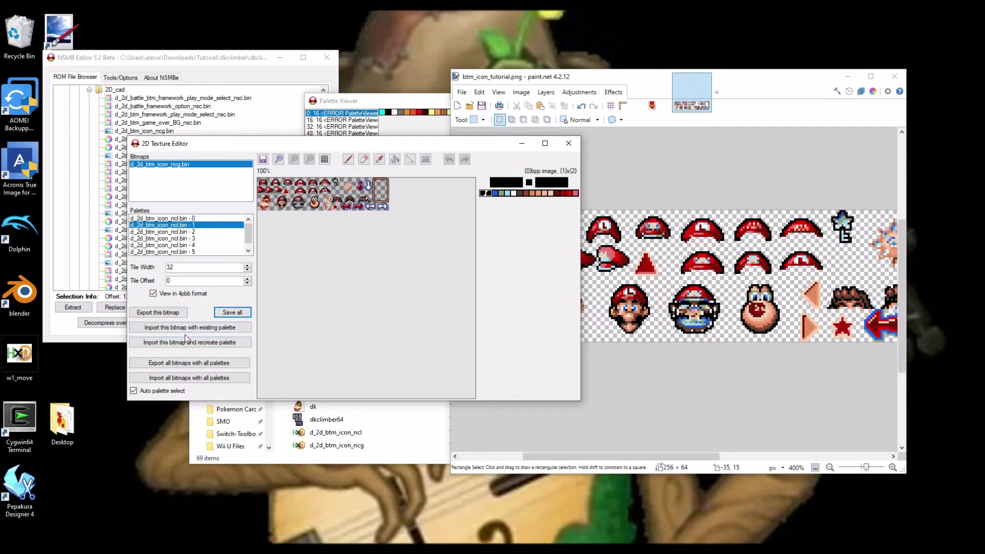
click(893, 77)
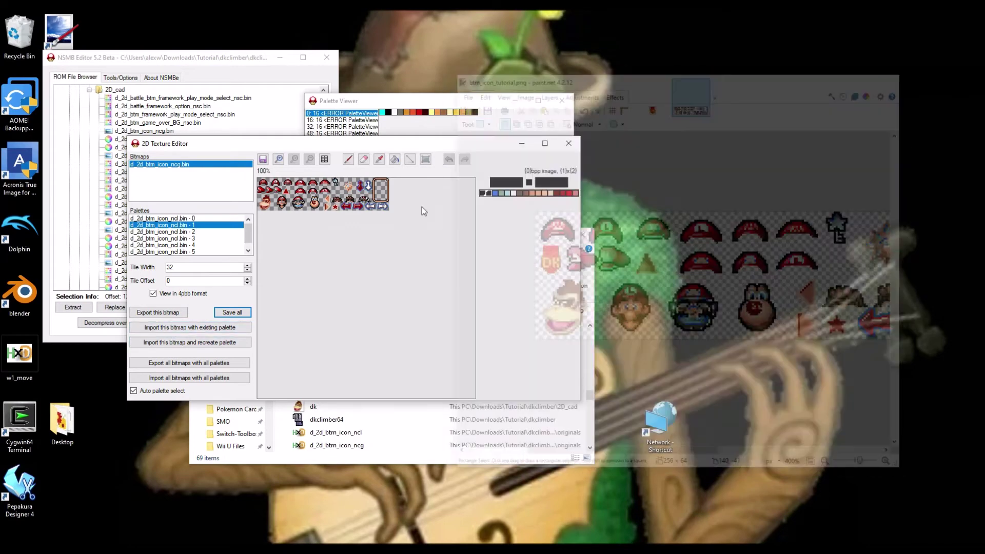
click(231, 327)
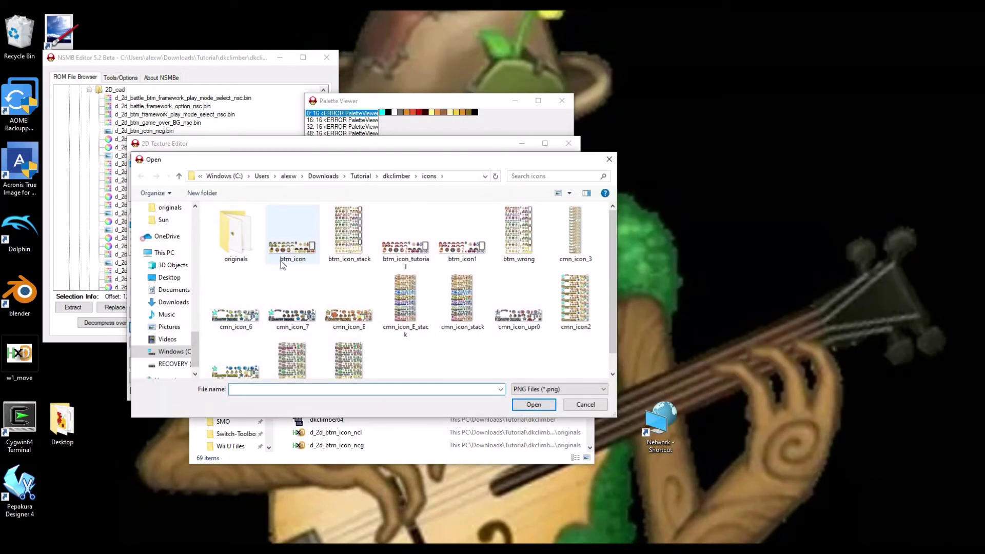
double_click(395, 255)
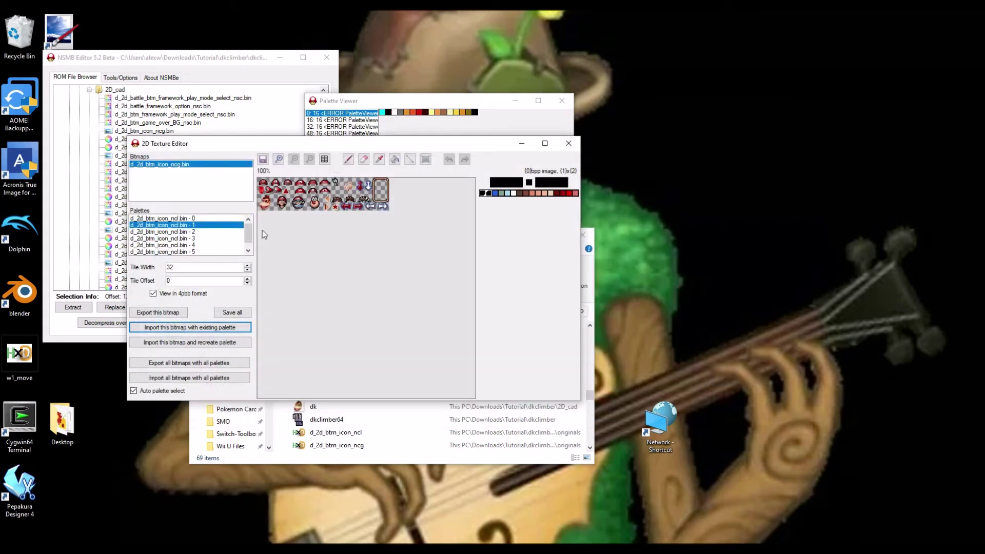
- Save all changes in the 2D Texture Editor and close it along with the NSMB Editor
click(239, 313)
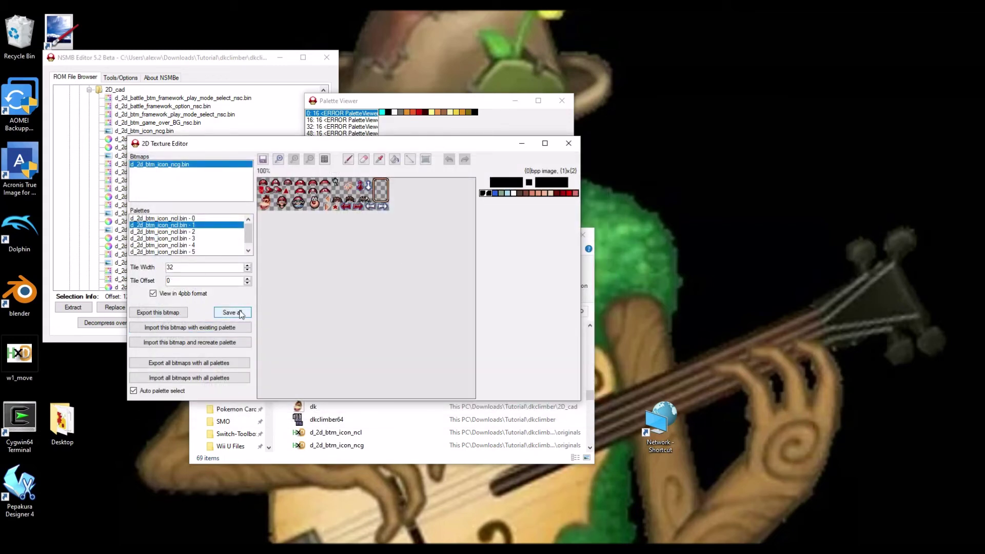
click(567, 144)
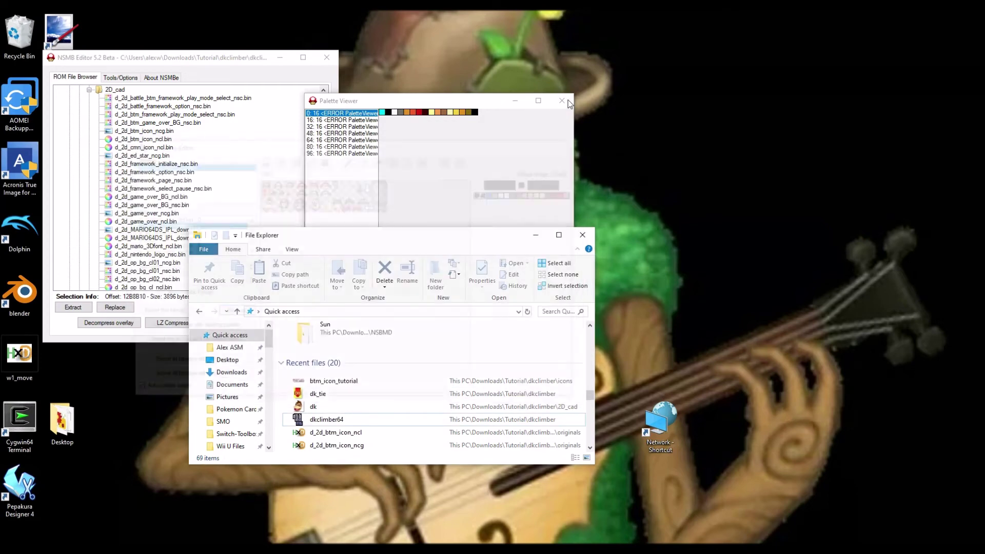
click(326, 58)
- Run dkclimber64 in DeSmuME, move DK around the island to check the bottom-screen icons, and close the emulator
double_click(326, 419)
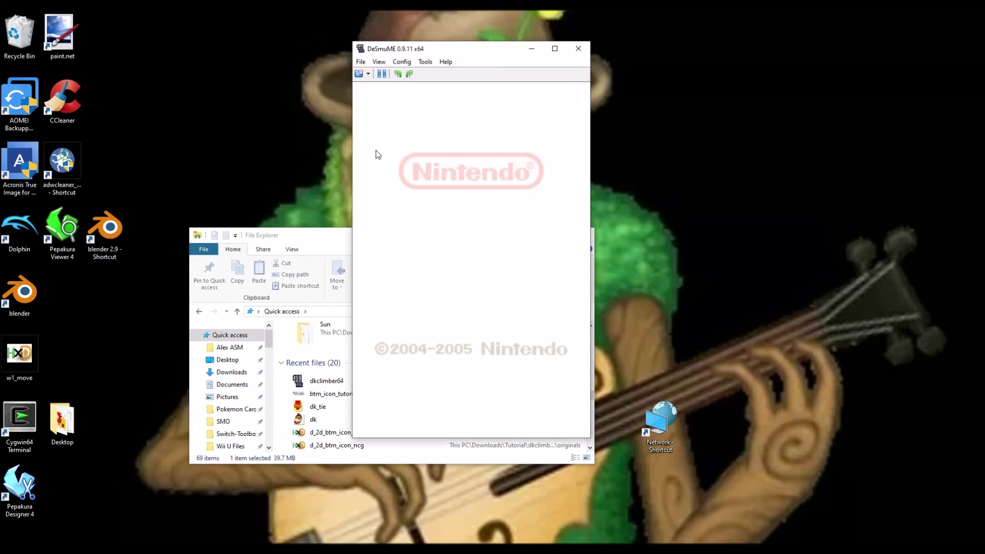
key(shift+F1)
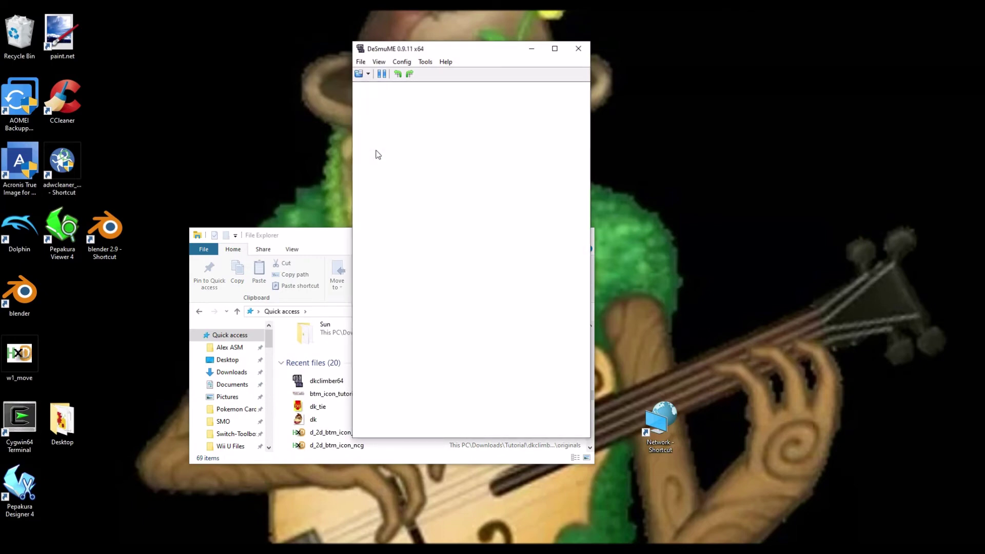
key(Return)
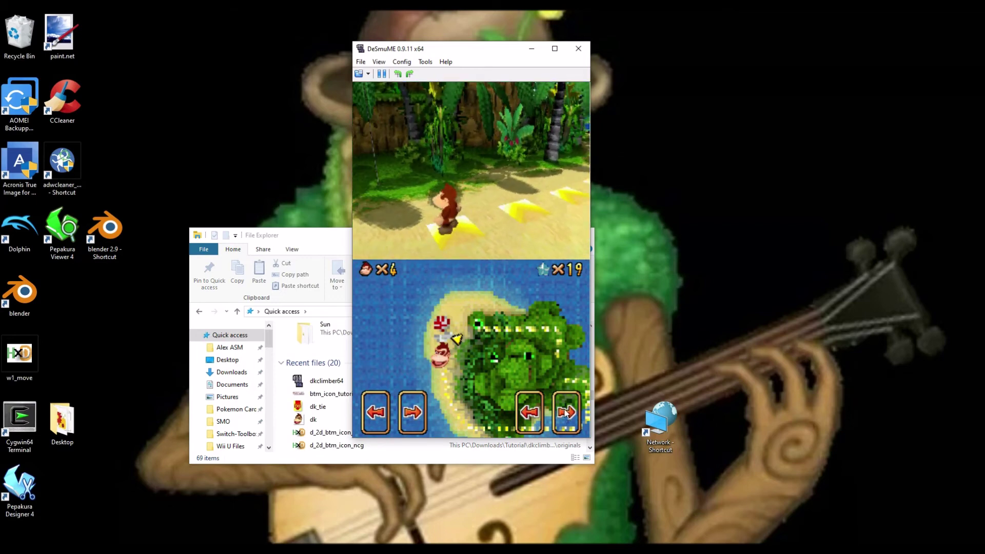
click(378, 417)
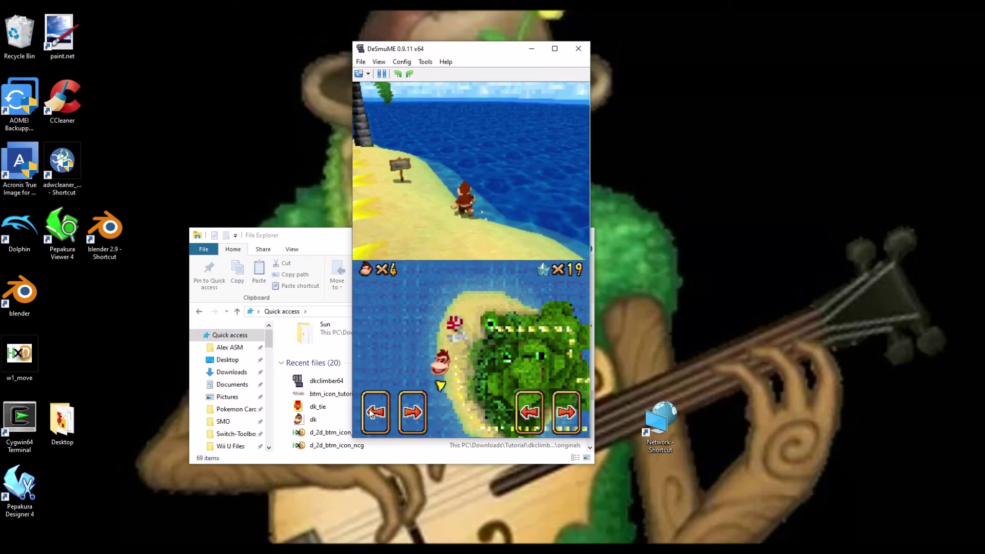
key(XF86AudioRaiseVolume)
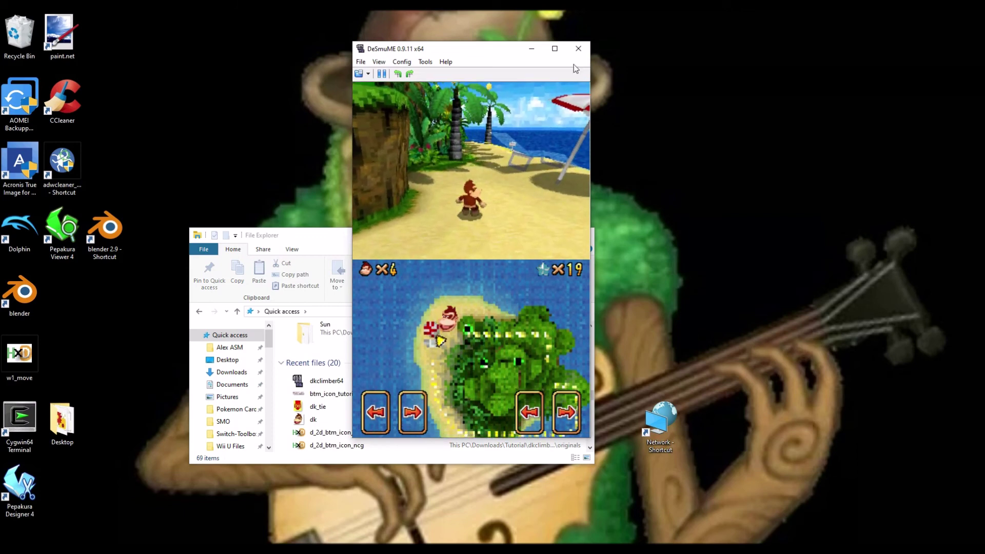
key(alt+F4)
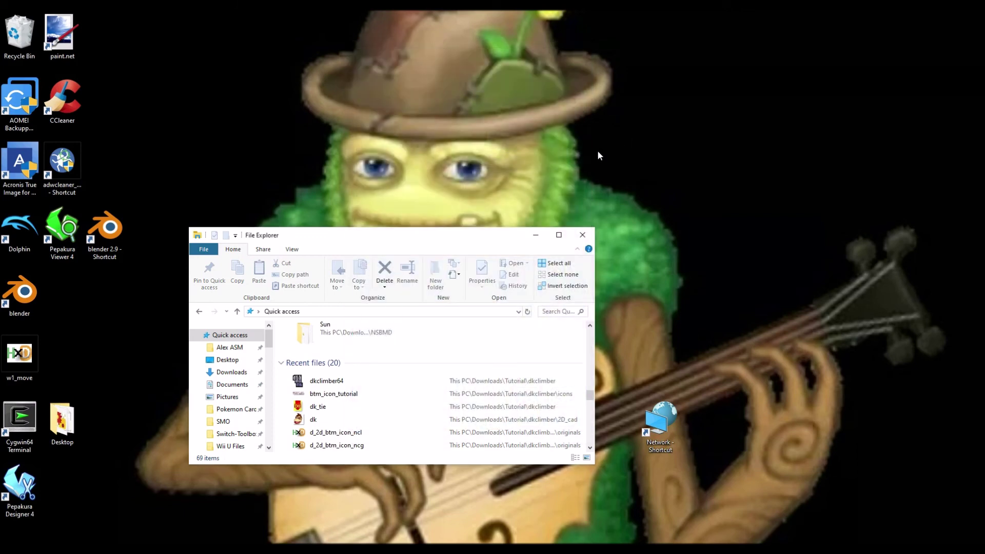
click(325, 396)
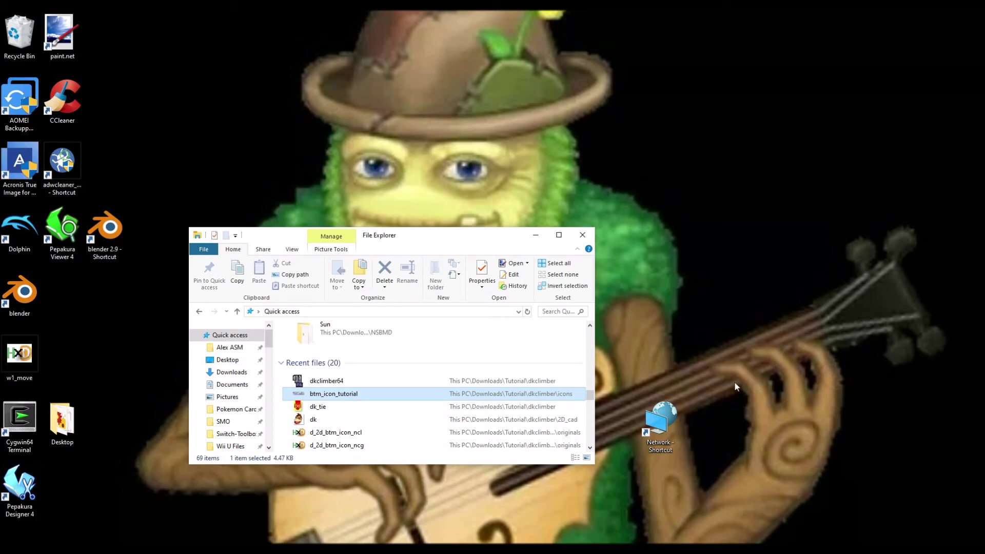
click(403, 381)
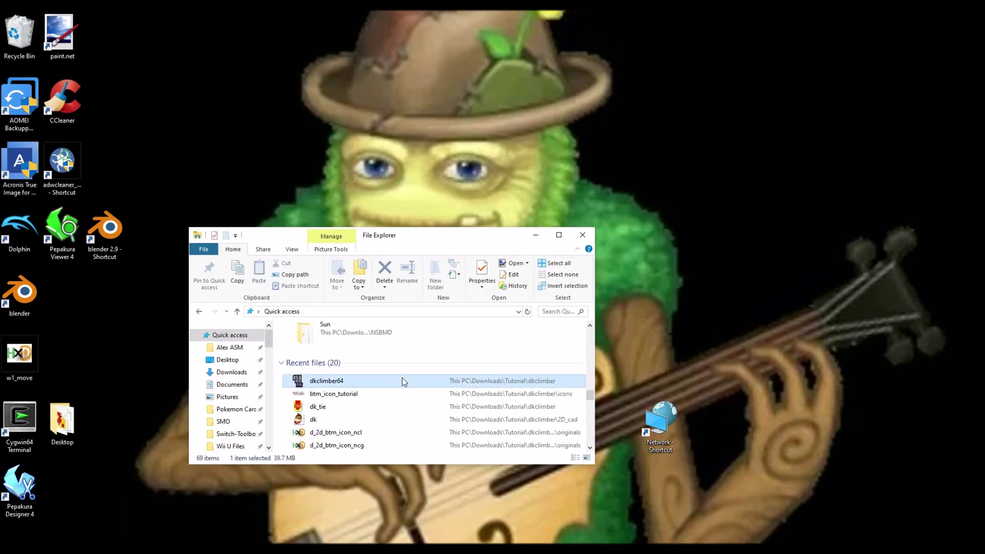
click(327, 396)
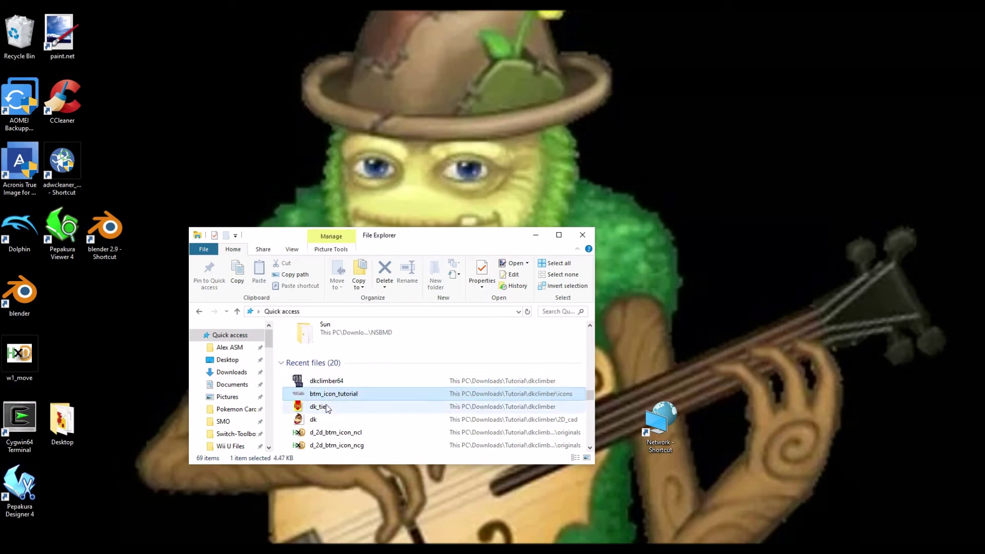
click(319, 408)
click(345, 395)
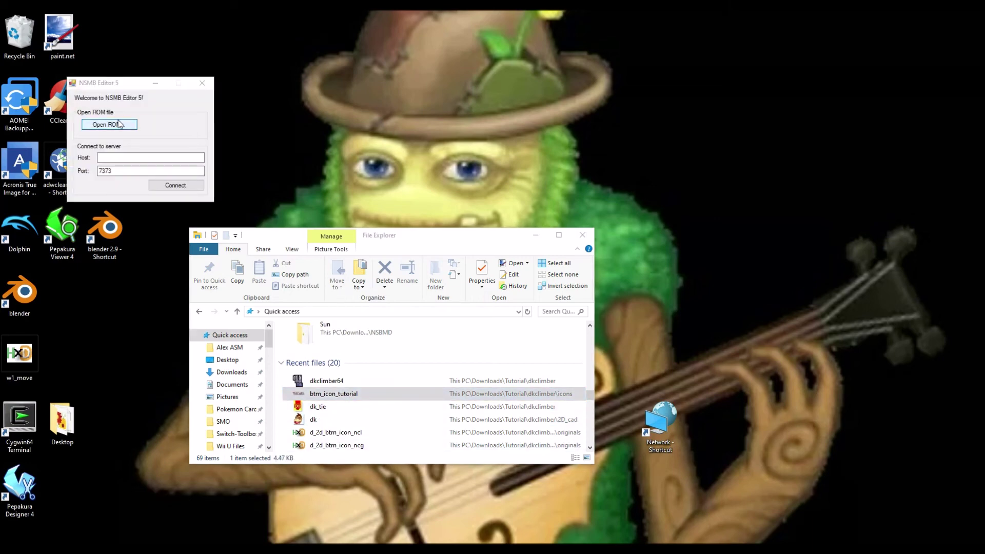
- Open the dkclimber64 ROM from the dkclimber folder in the NSMB Editor
click(109, 125)
scroll(282, 231, down, 3)
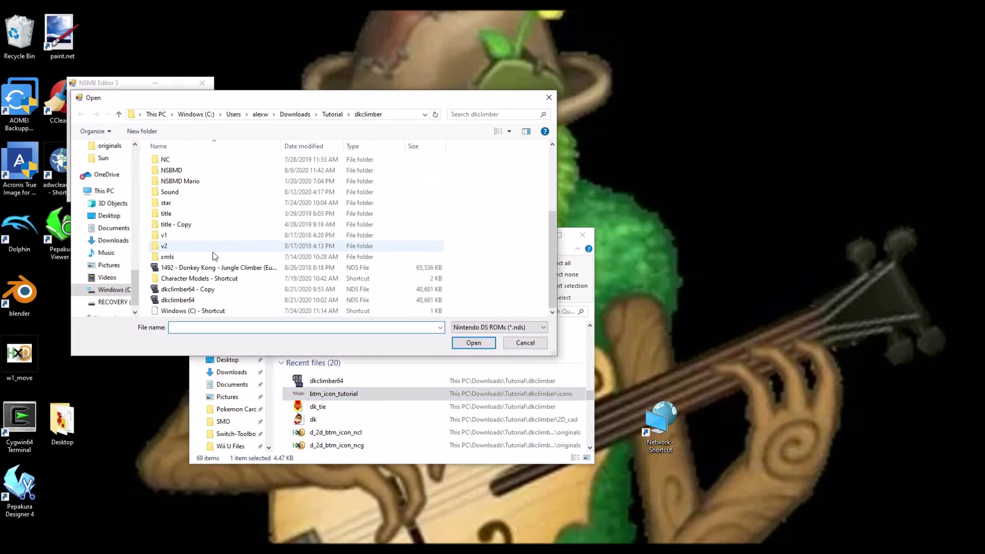
click(183, 301)
double_click(183, 300)
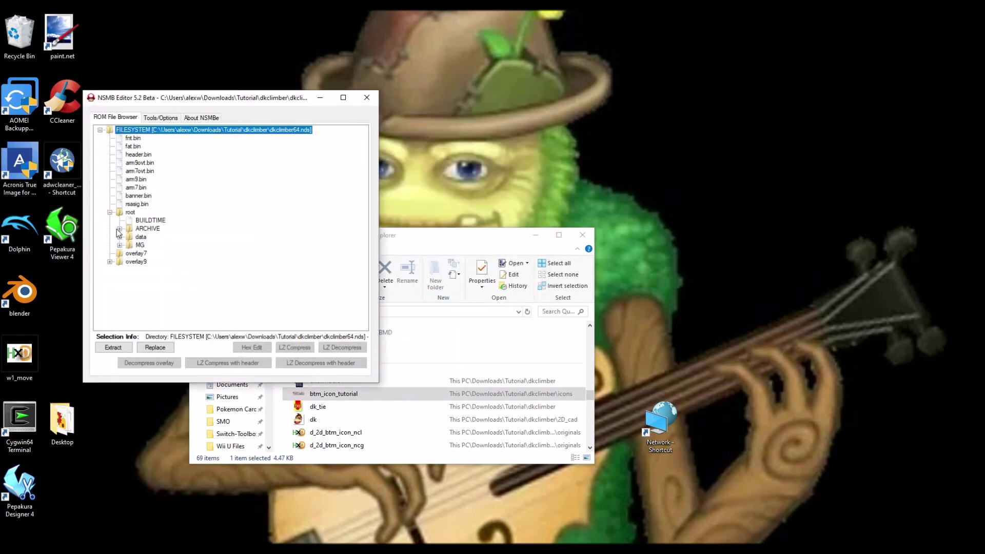
- View the d_2d_cmn_icon_ncl.bin palette from the ROM's data/2D_cad folder and close the Palette Viewer
click(120, 240)
click(129, 237)
click(157, 179)
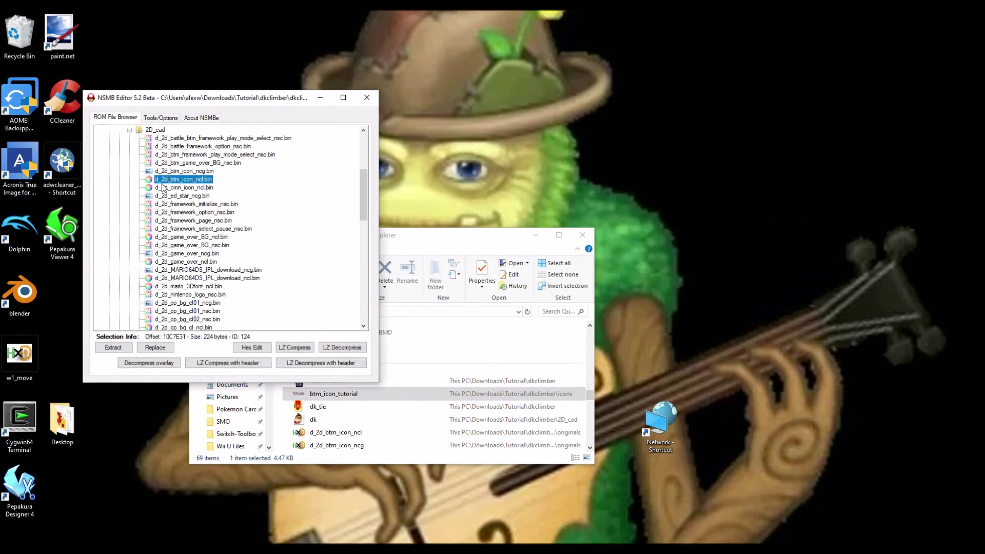
click(159, 188)
double_click(168, 189)
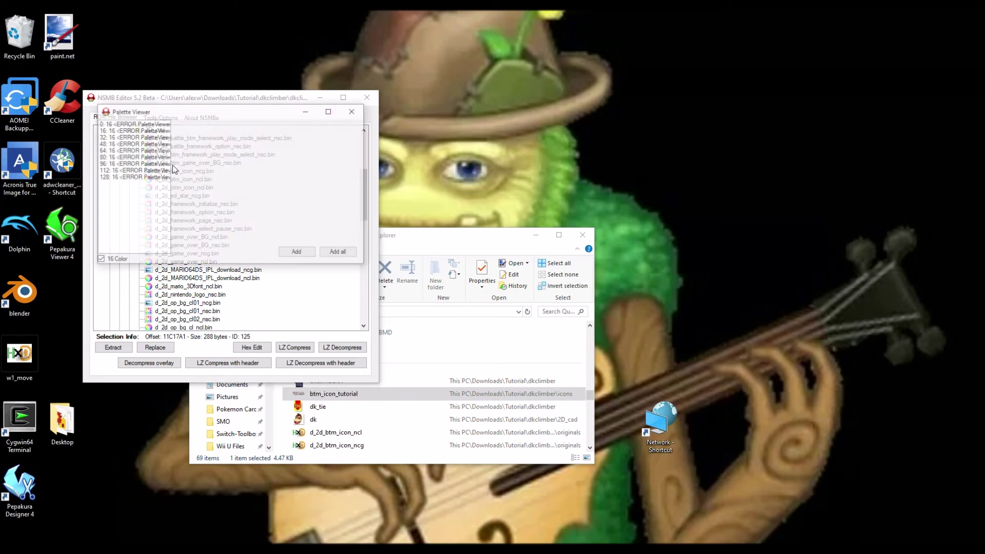
click(354, 106)
- Locate d_2d_cmn_icon_E_ncg.bin in 2D_cad/EUR/ENG and the upper-screen palette d_2d_upr_icon_ncl.bin in 2D_cad
scroll(175, 205, up, 1)
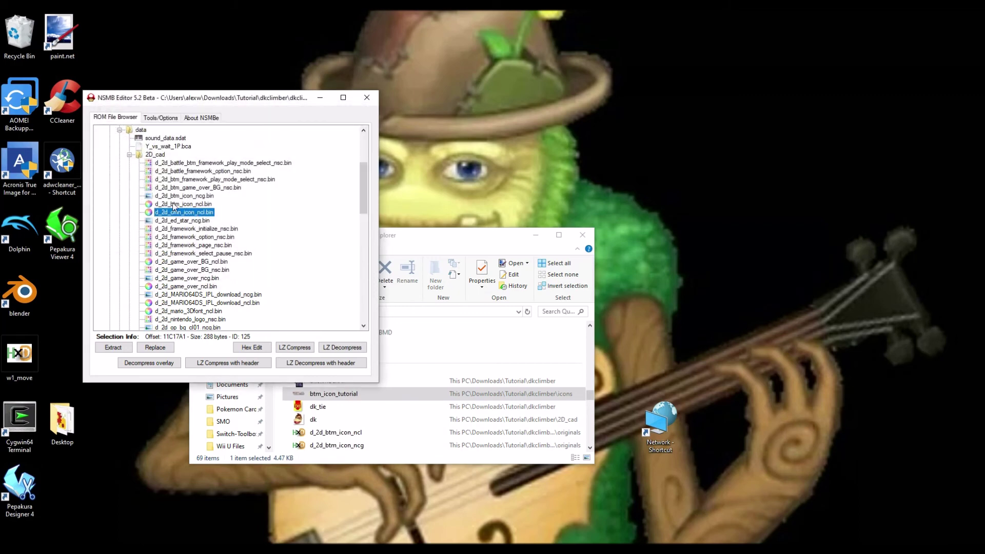
scroll(189, 216, down, 10)
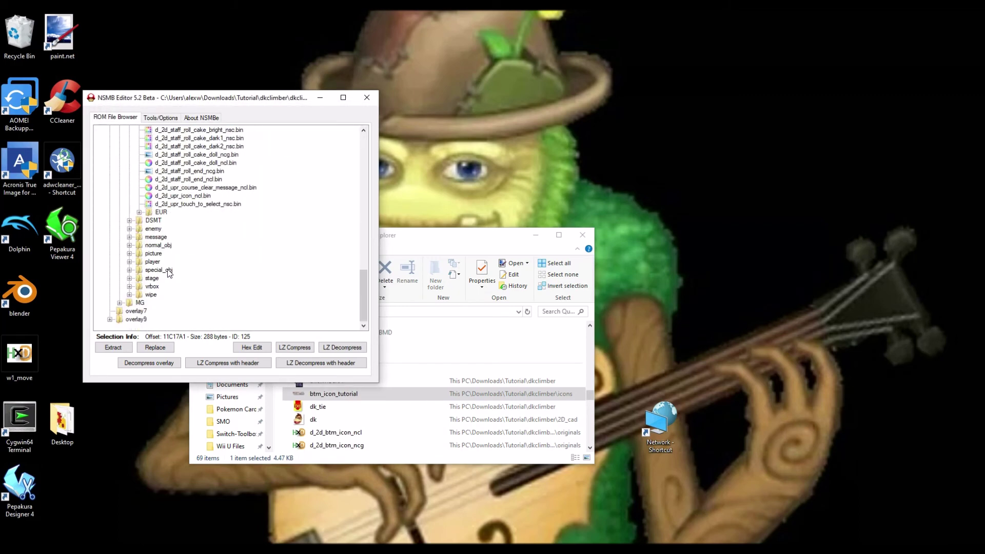
click(139, 212)
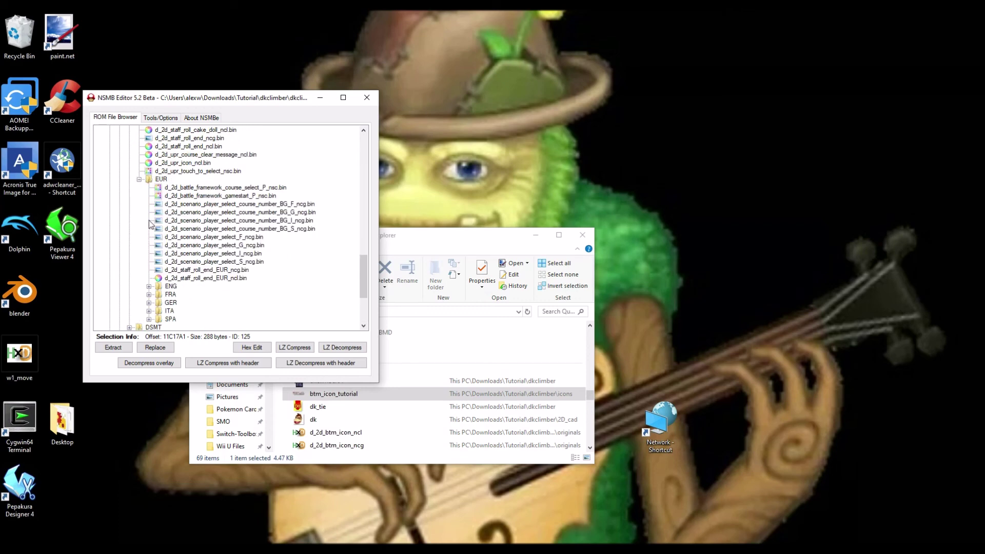
click(151, 285)
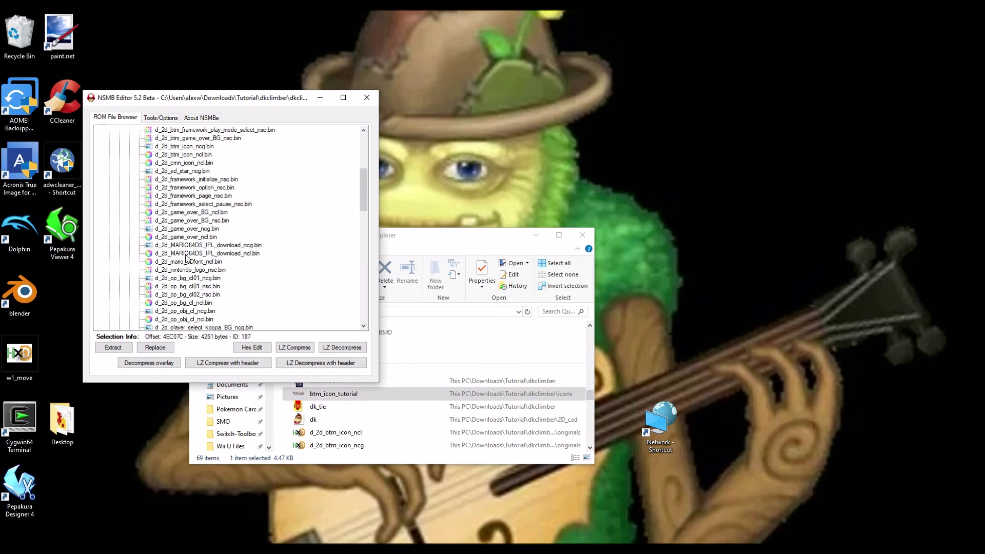
scroll(177, 242, up, 6)
scroll(149, 210, down, 15)
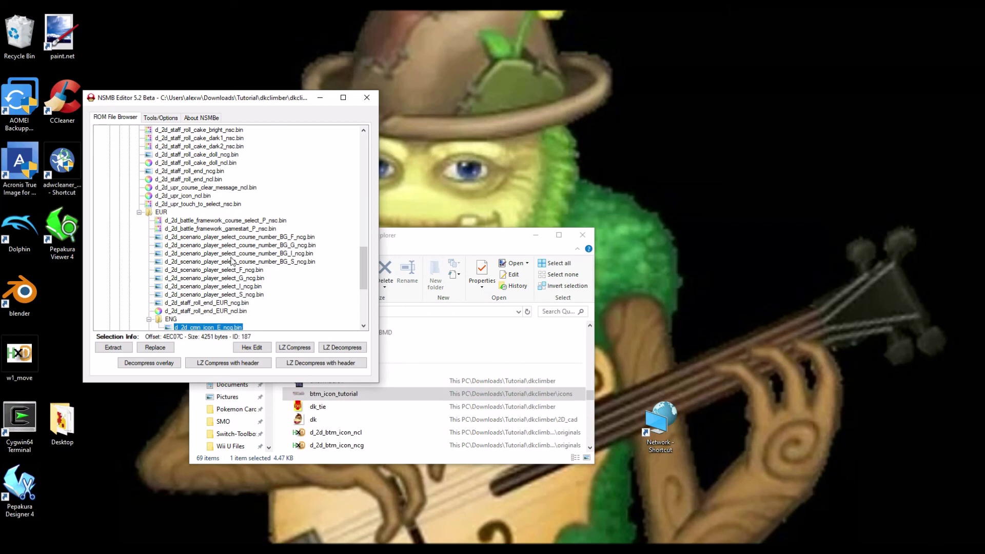
click(175, 197)
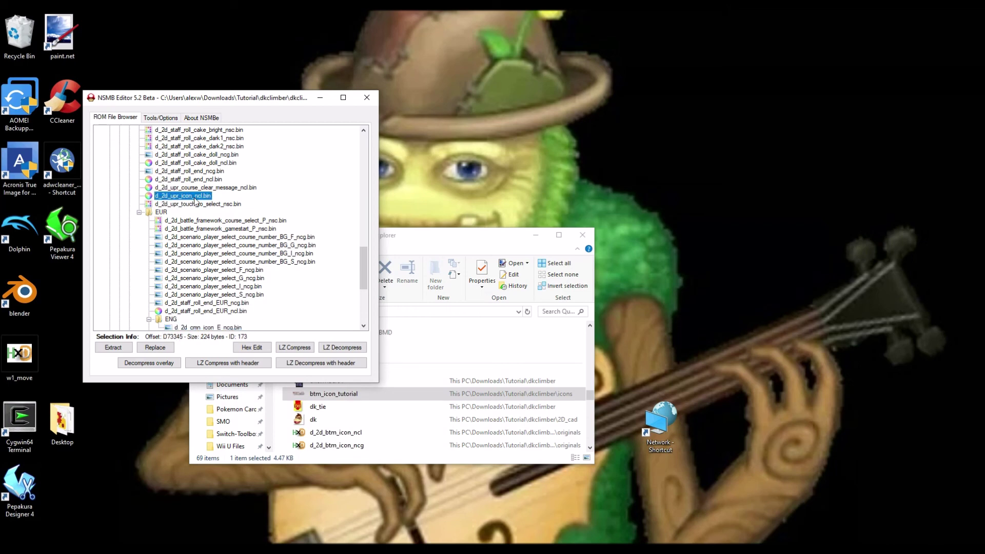
click(210, 326)
- Browse c2d.narc in the ARCHIVE folder to find d_2d_upr_icon_P_ncl.bin under data/2D_cad/EUR, and close its Filesystem Browser
scroll(198, 238, up, 6)
scroll(198, 238, up, 10)
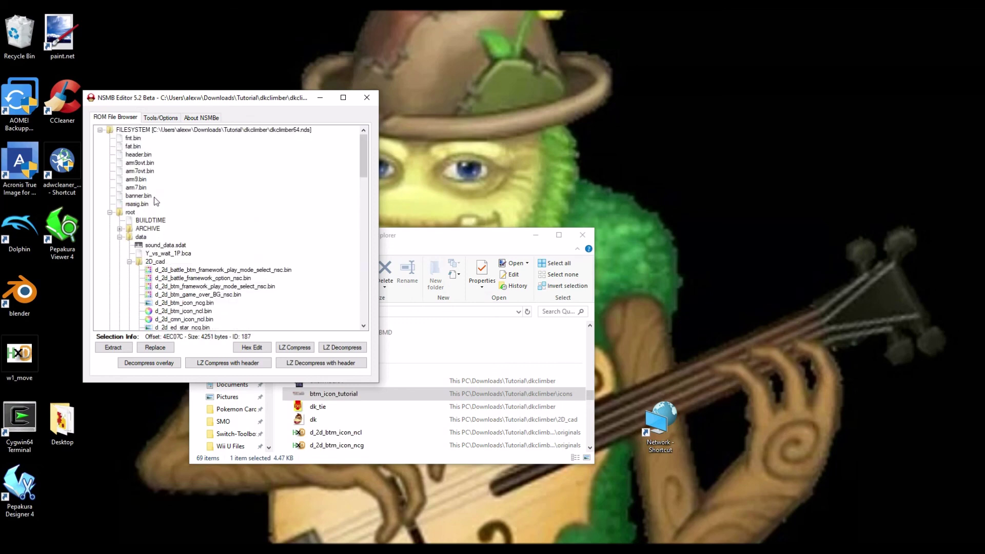
double_click(147, 238)
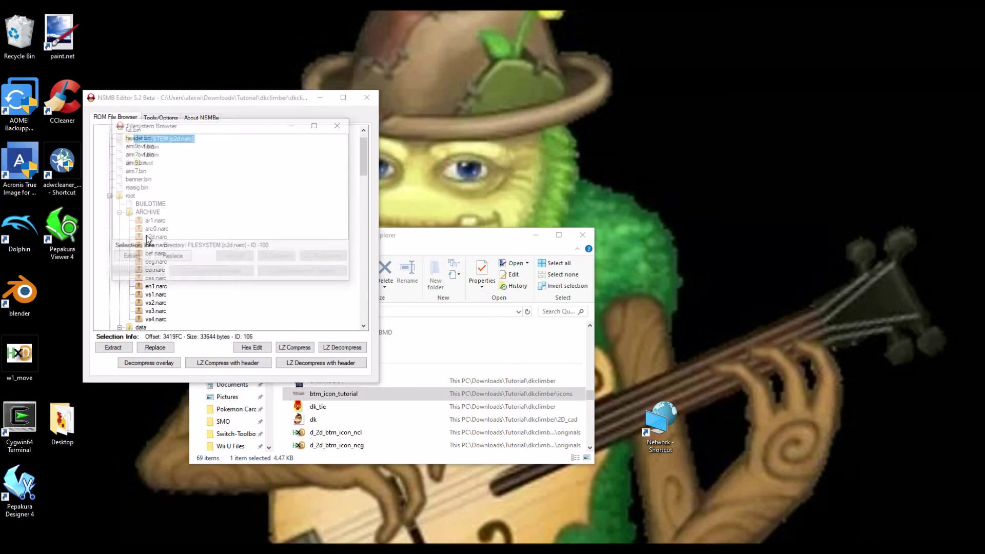
drag(174, 129, 380, 157)
click(342, 187)
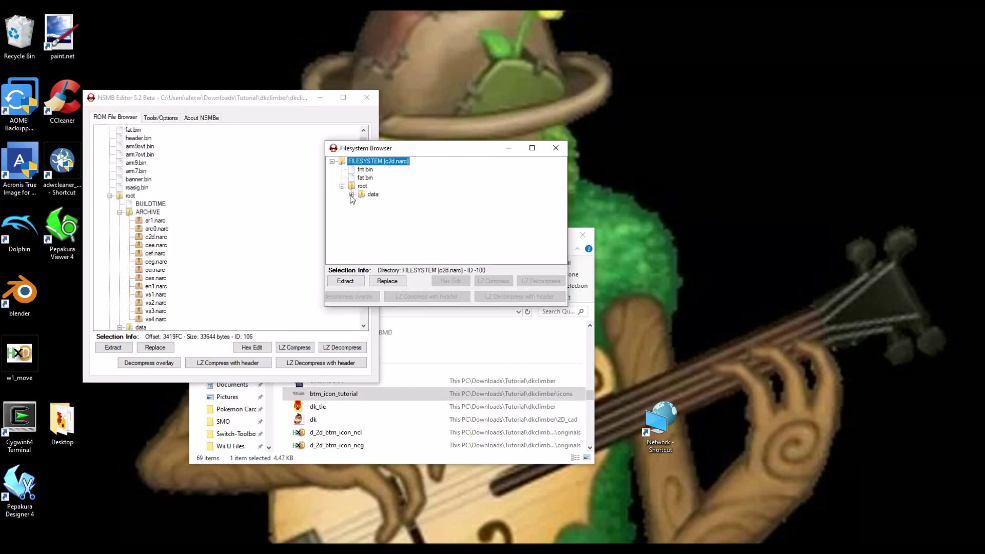
click(352, 195)
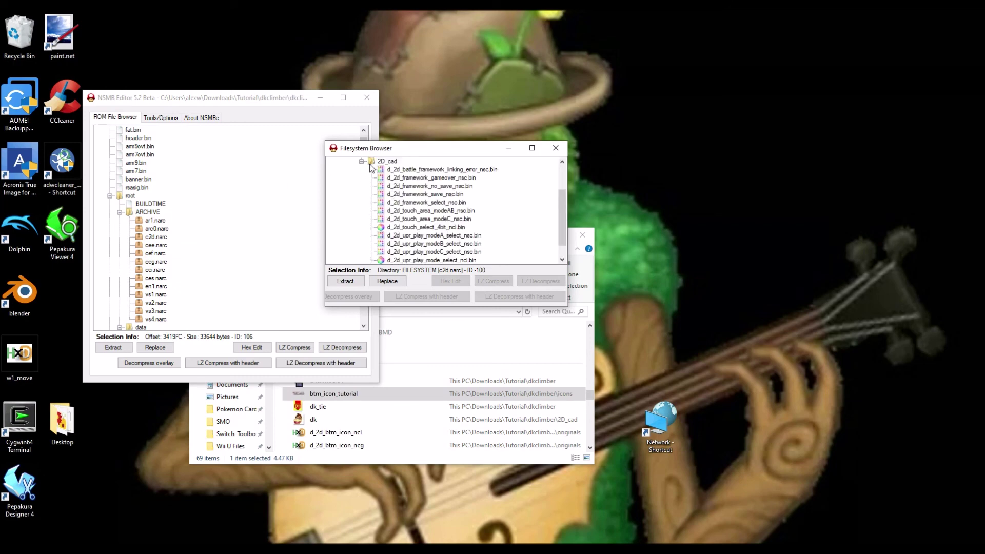
scroll(373, 169, down, 1)
scroll(373, 168, up, 3)
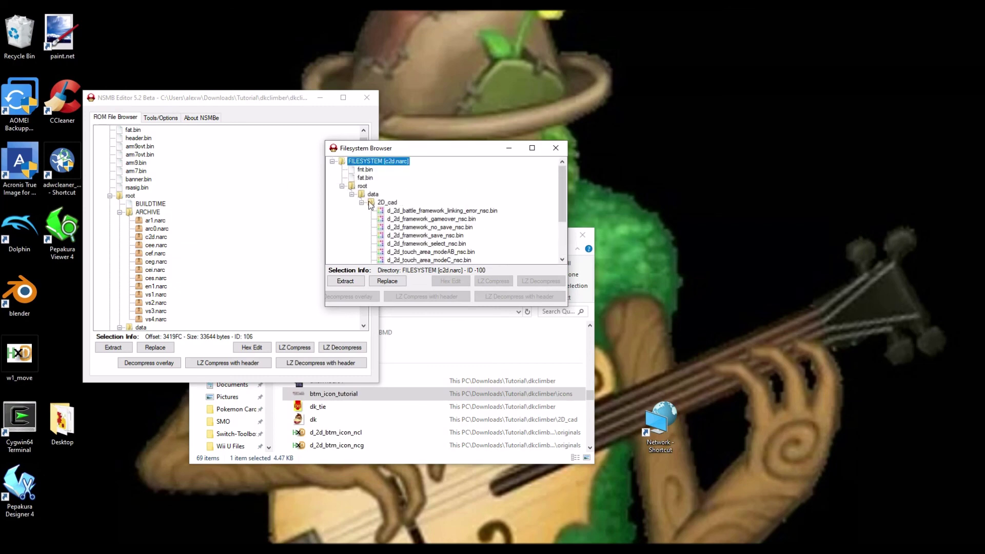
scroll(395, 241, down, 4)
click(401, 252)
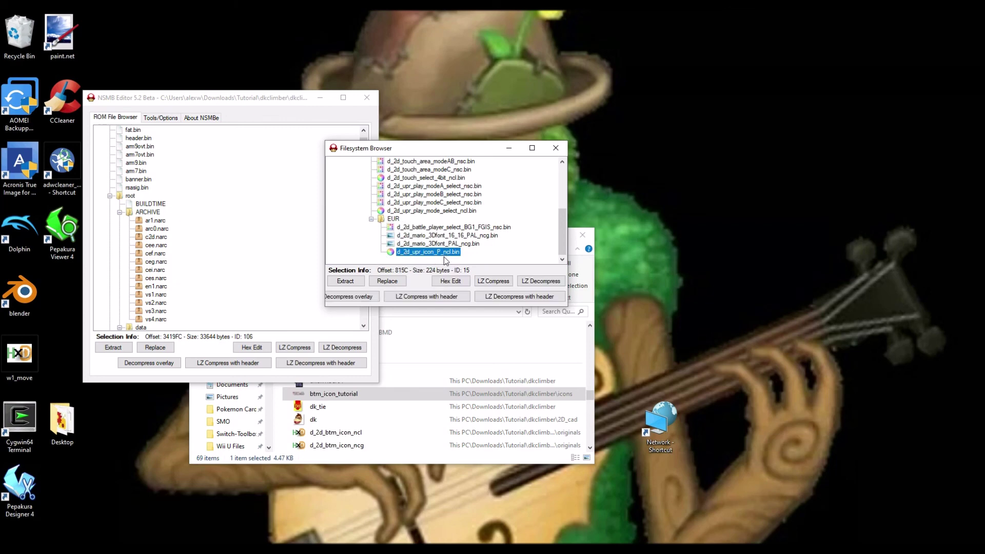
click(555, 149)
- Browse cee.narc down to the ENG folder in 2D_cad, select d_2d_cmn_icon_E_ncl.bin, and close its Filesystem Browser
double_click(155, 245)
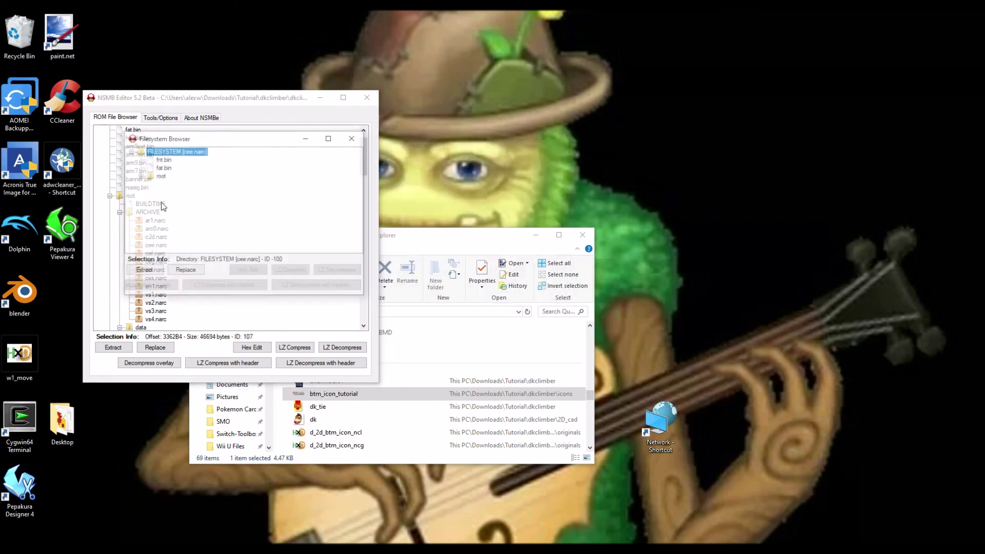
click(140, 175)
click(150, 184)
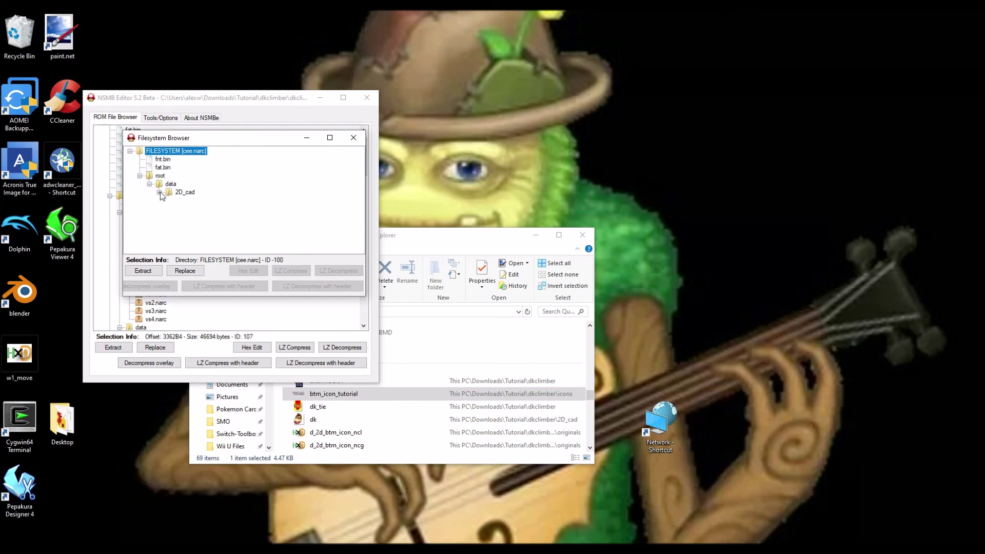
click(159, 192)
click(178, 209)
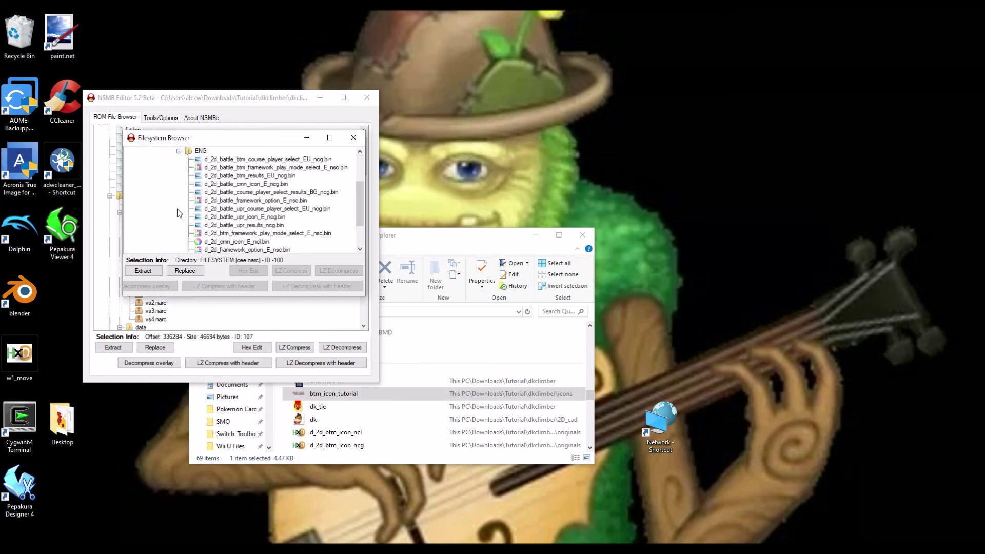
click(223, 242)
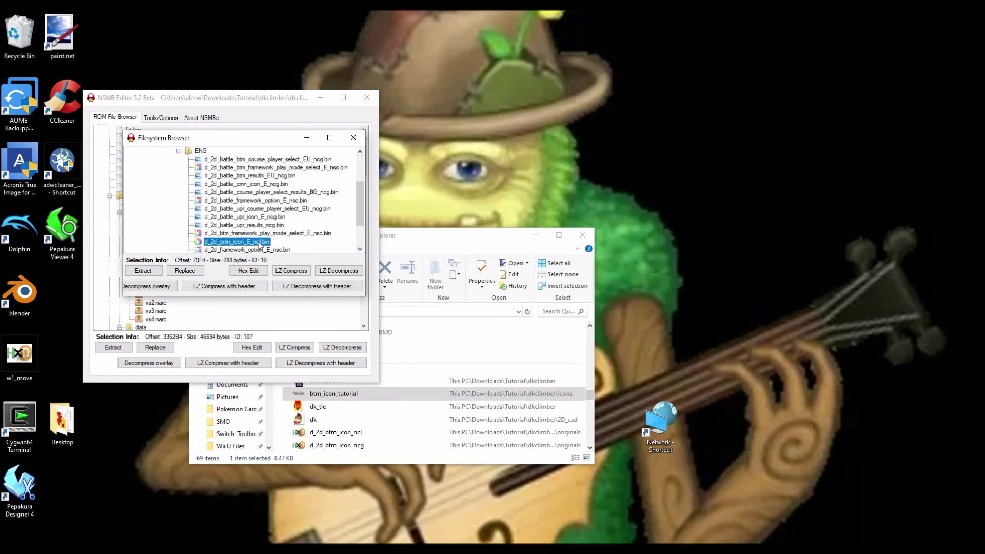
click(354, 137)
- Look over the 2D_cad file list again and close the NSMB Editor
scroll(158, 253, down, 1)
scroll(157, 254, down, 10)
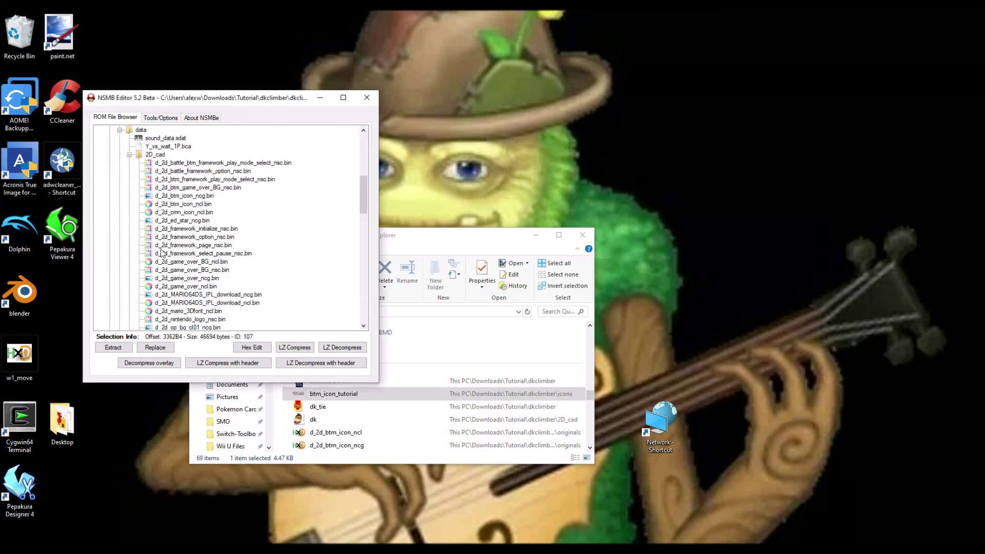
click(367, 98)
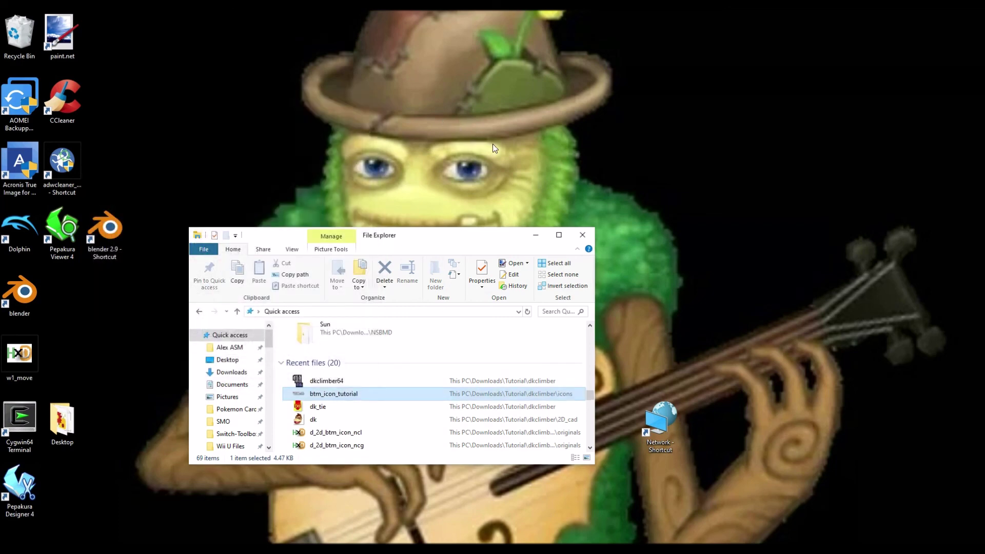
drag(408, 238, 430, 198)
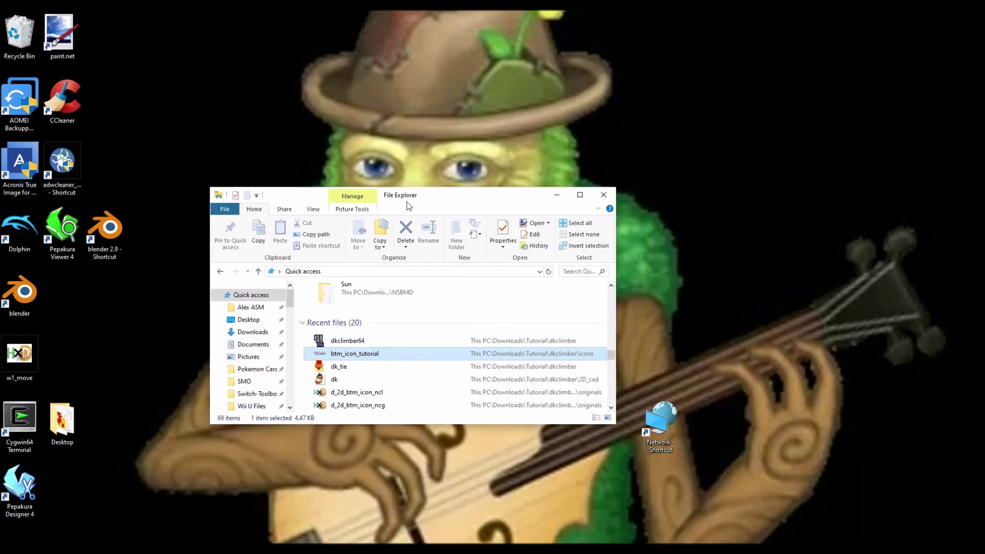
mouse_move(411, 197)
mouse_down()
mouse_move(414, 218)
mouse_move(403, 209)
mouse_up()
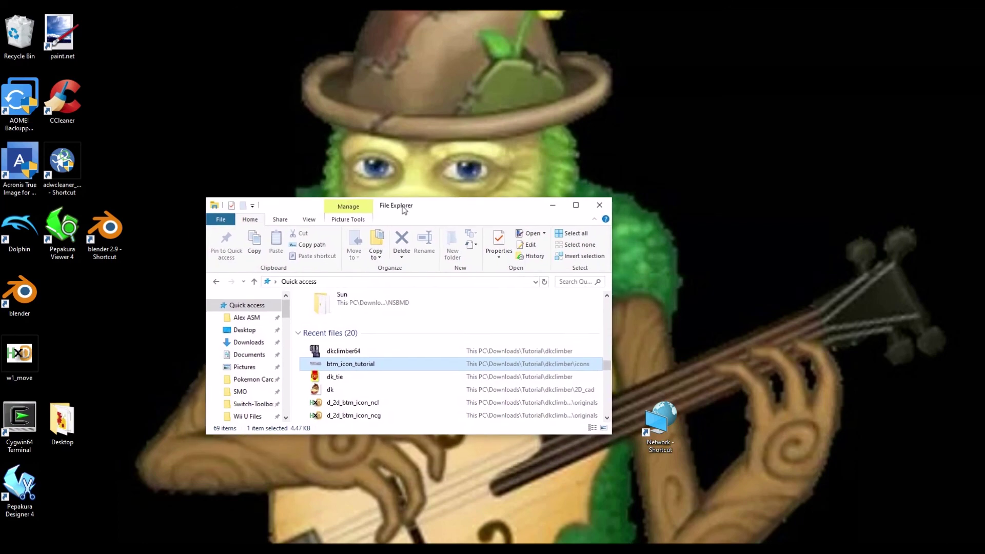